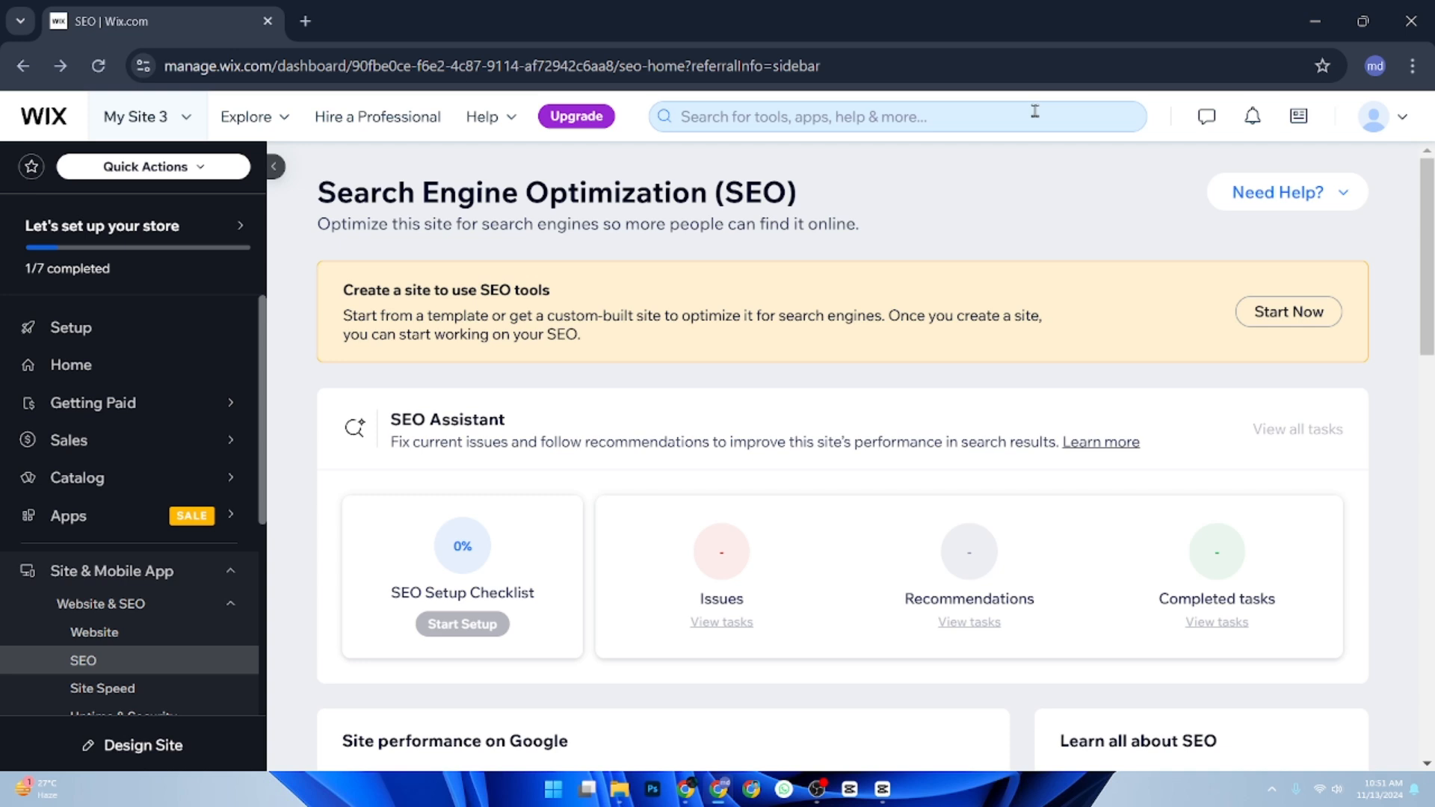
# Start creating a new site from the account's site list and choose to set it up without the AI chat.
pyautogui.click(149, 129)
pyautogui.click(263, 325)
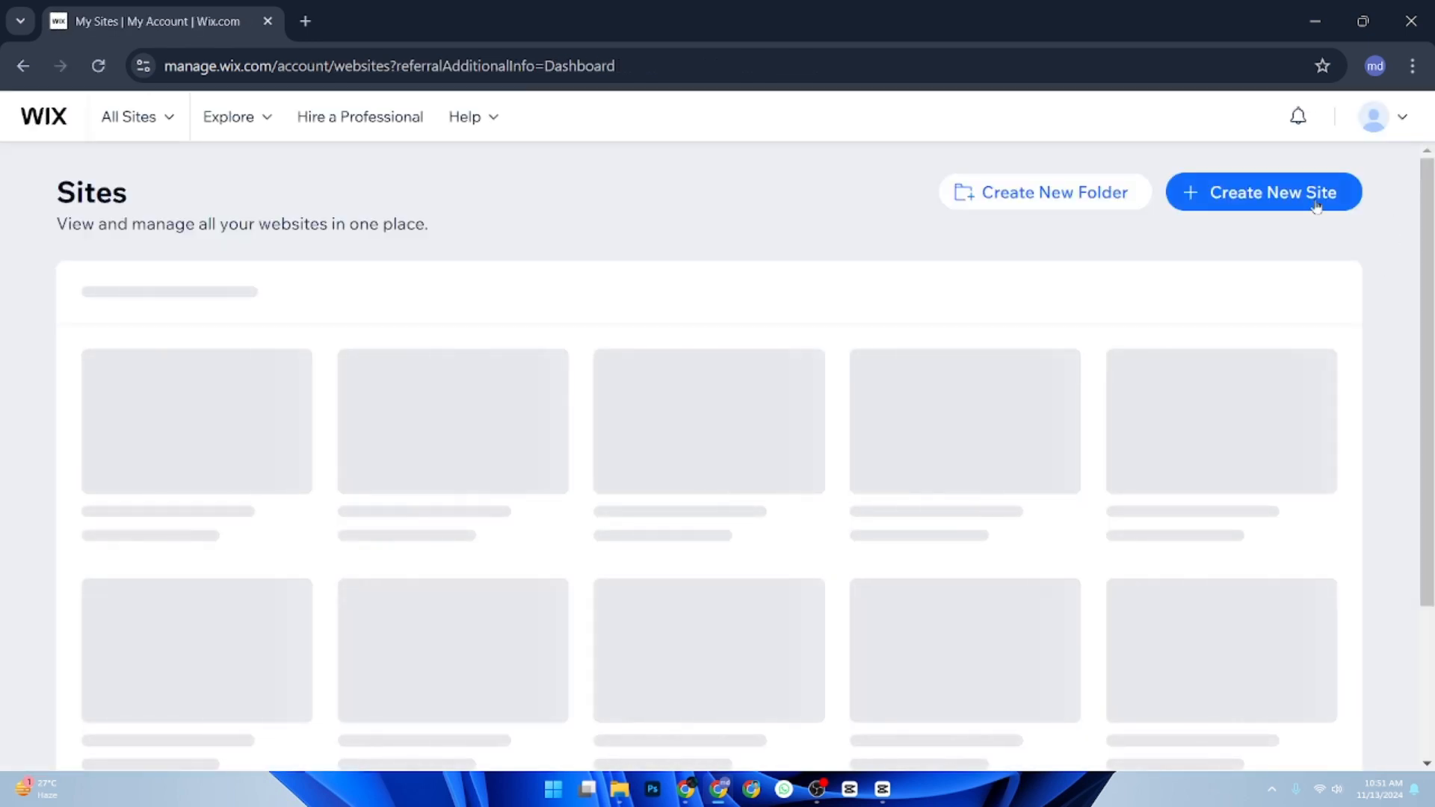
pyautogui.click(1317, 207)
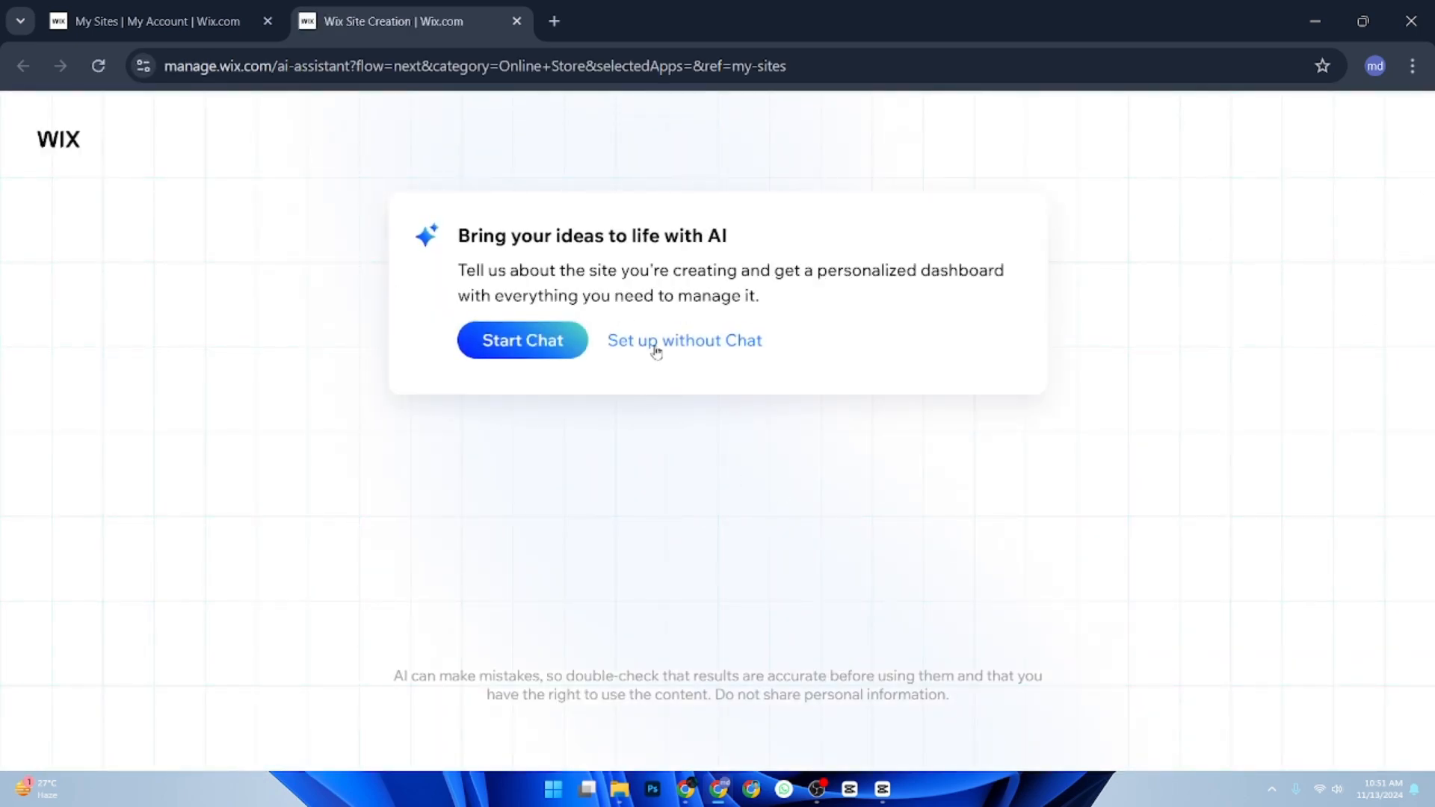
pyautogui.click(655, 349)
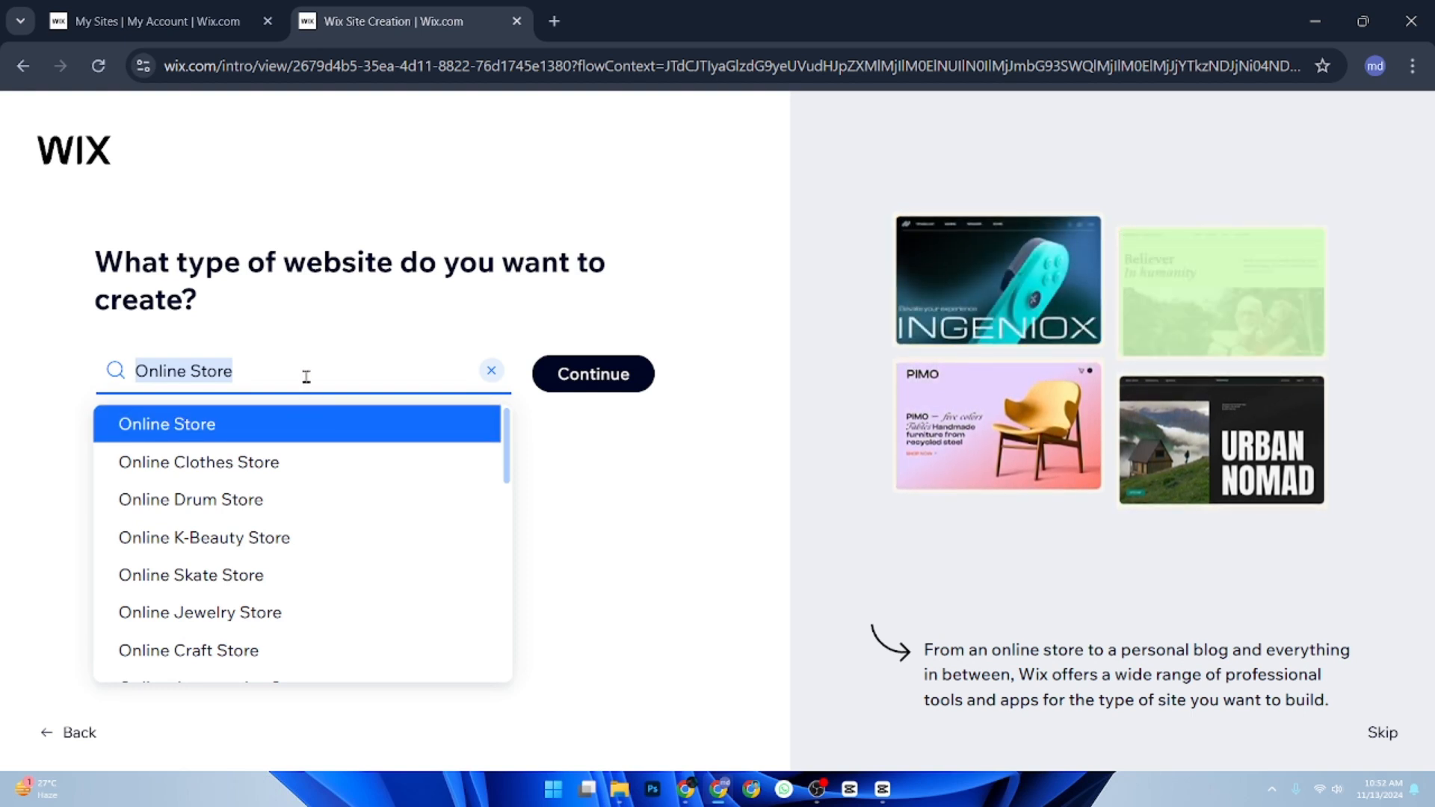
# Set the type of website to Landing Page and continue the site setup.
pyautogui.write('lan')
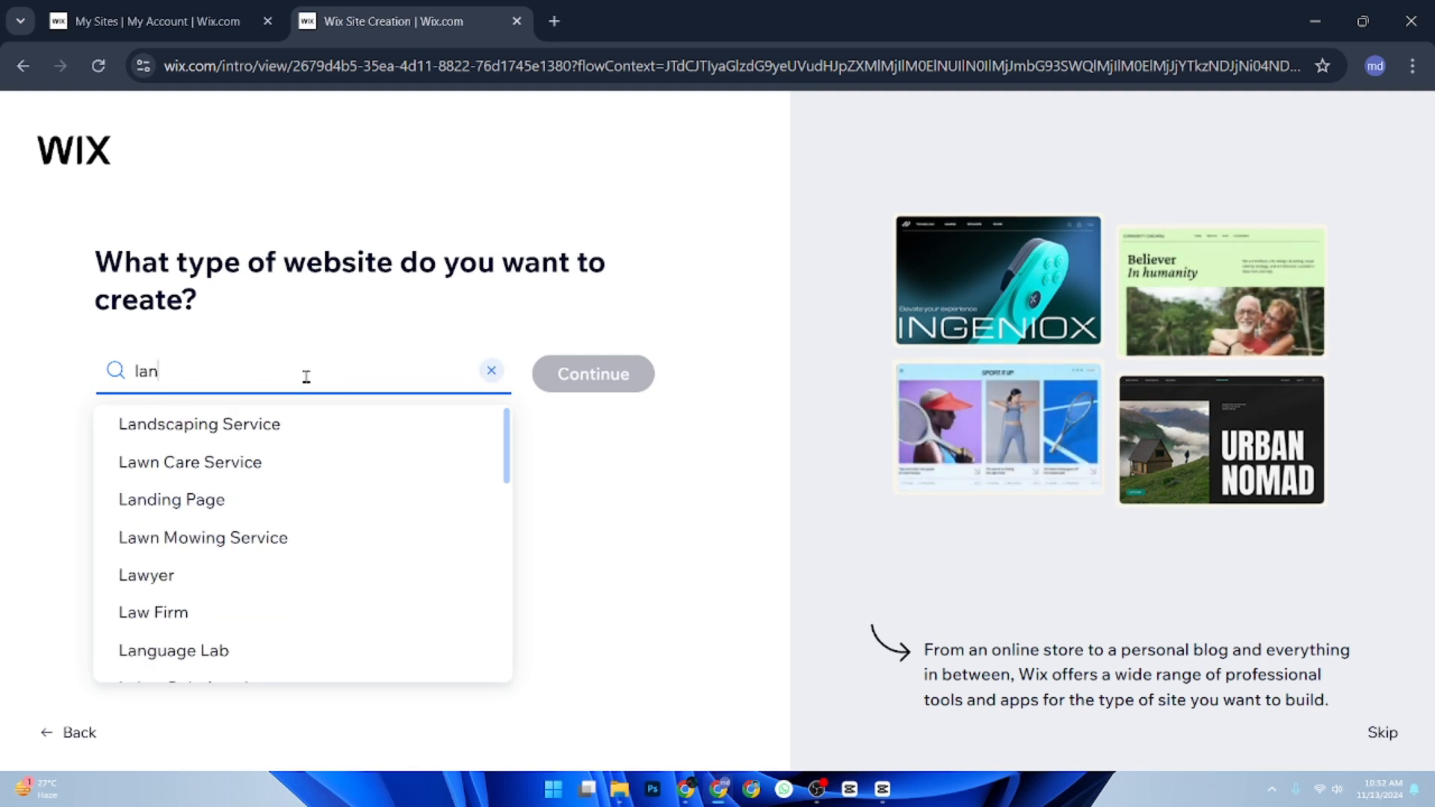
pyautogui.write('d')
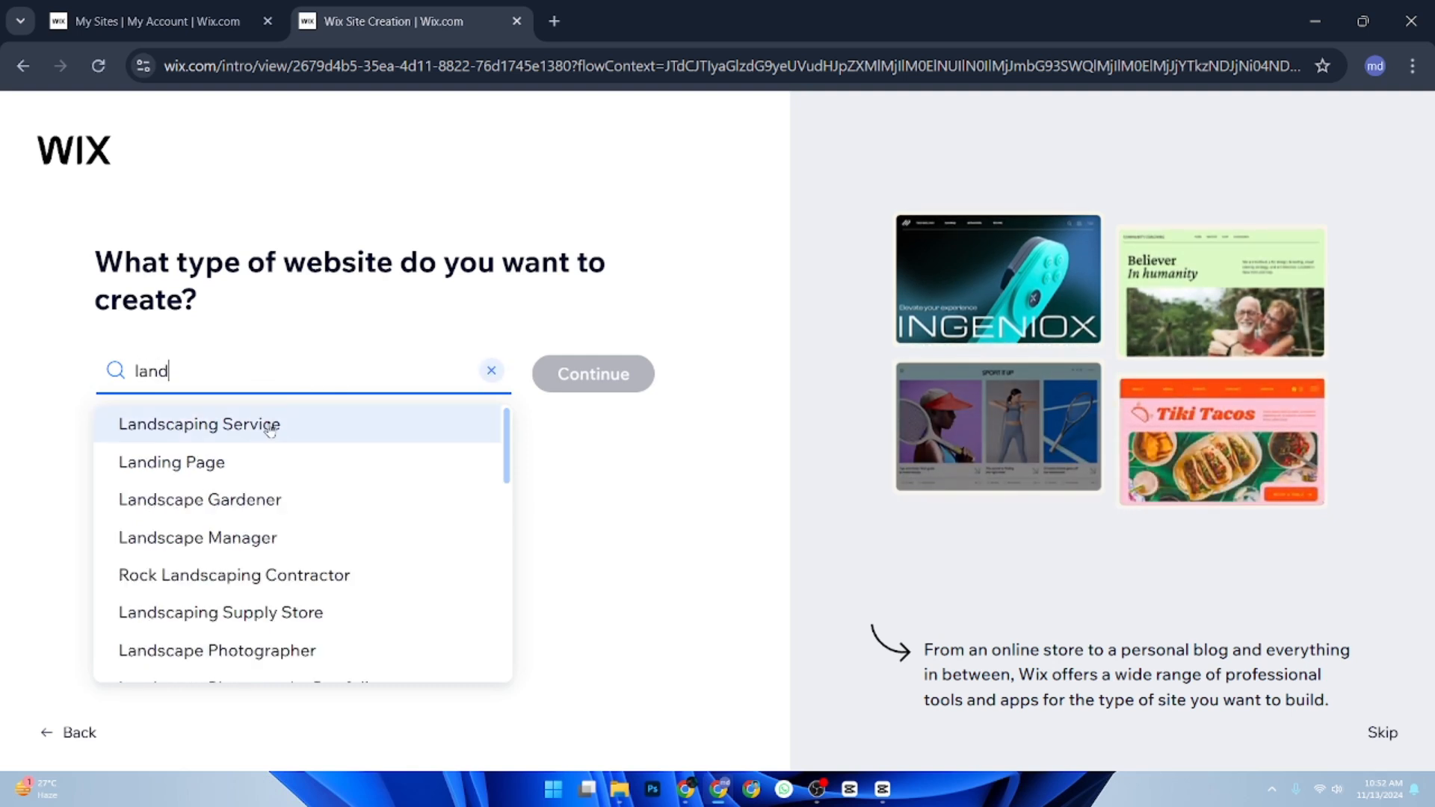
pyautogui.click(224, 464)
pyautogui.click(630, 378)
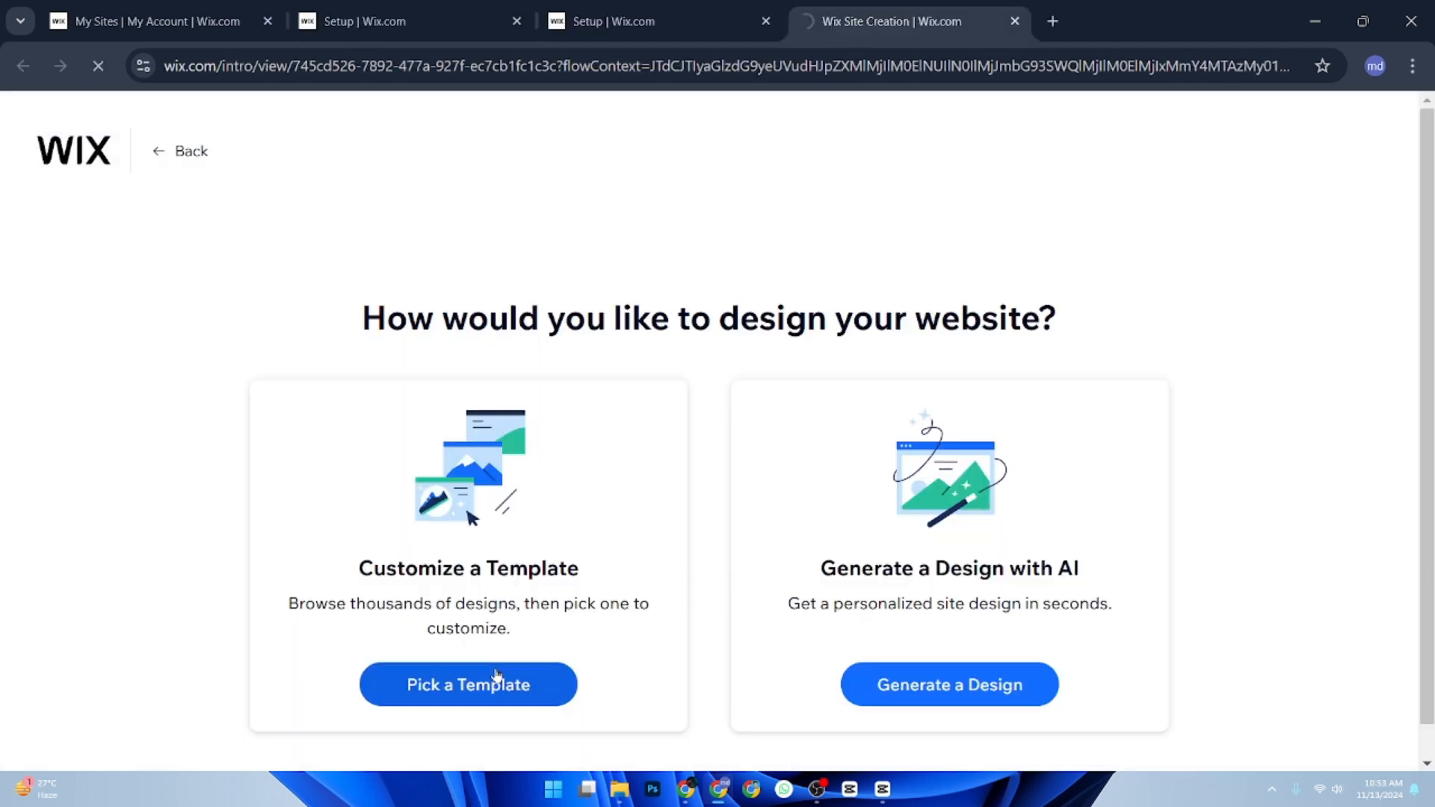
# Choose to customize a template, open the TrackMate health tracker landing page template for editing, and look over its home page.
pyautogui.click(496, 675)
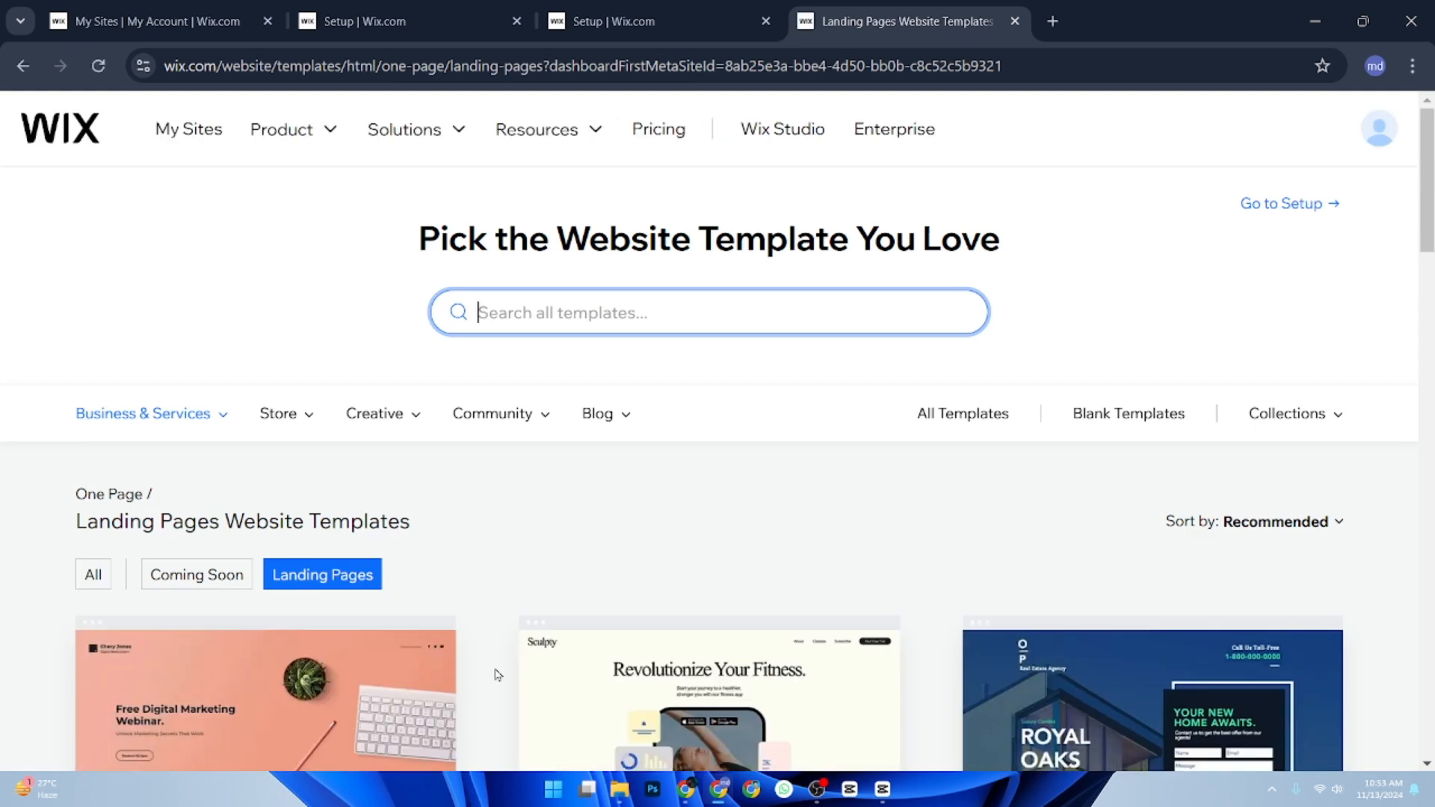
pyautogui.click(267, 673)
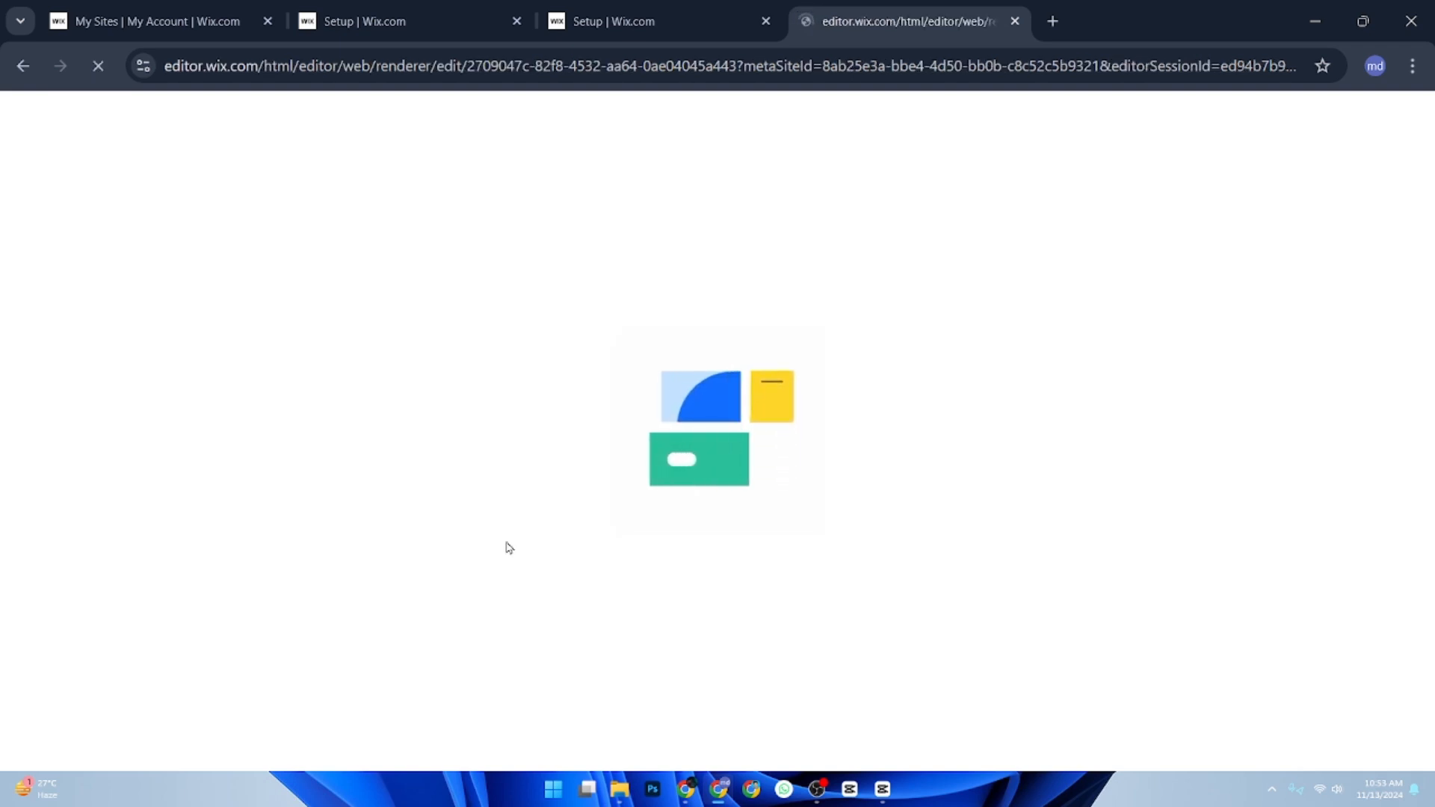
pyautogui.scroll(-6, 652, 480)
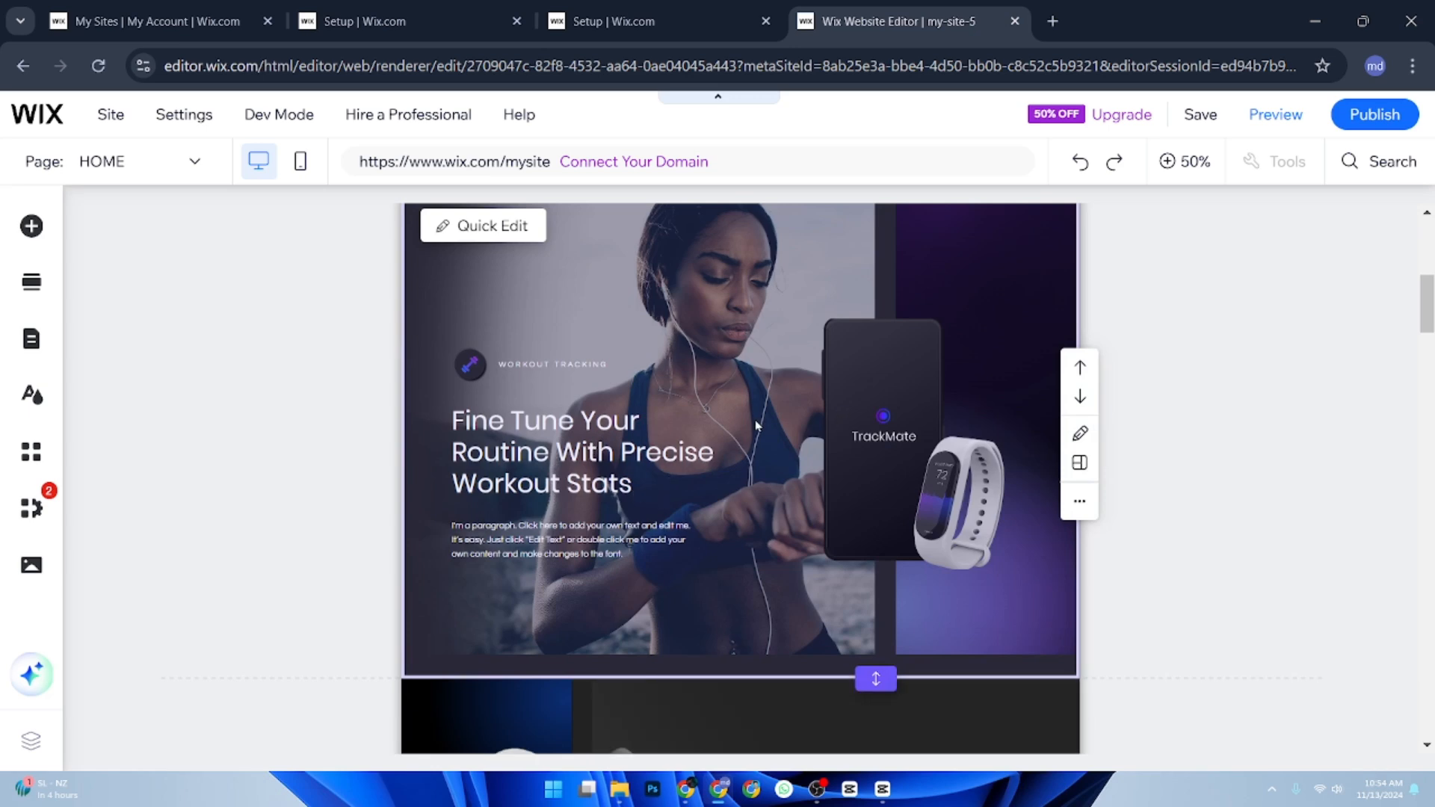
pyautogui.scroll(-3, 718, 426)
pyautogui.scroll(8, 621, 471)
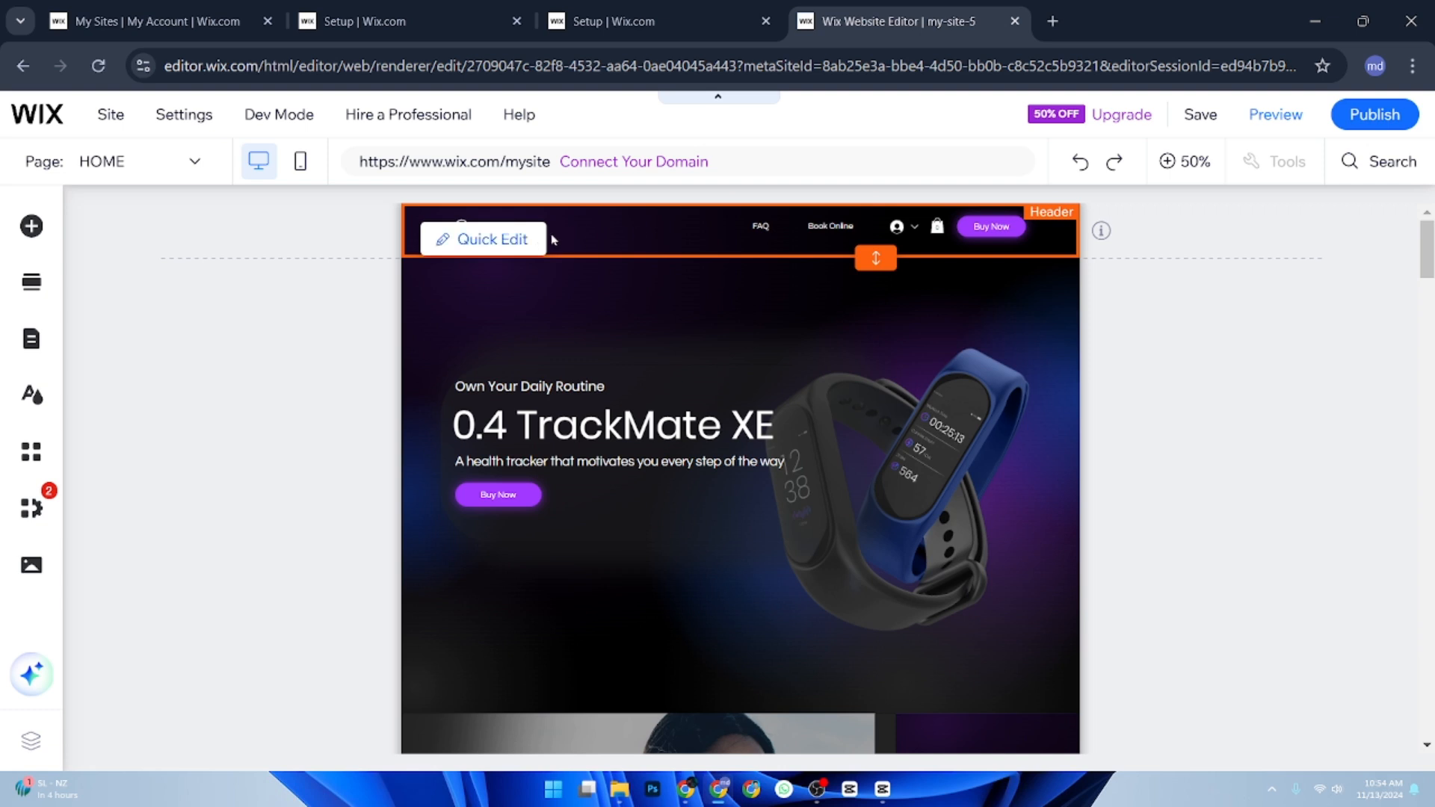
# Open the header for quick editing and view the vector art library and upload sources available for its logo.
pyautogui.click(539, 240)
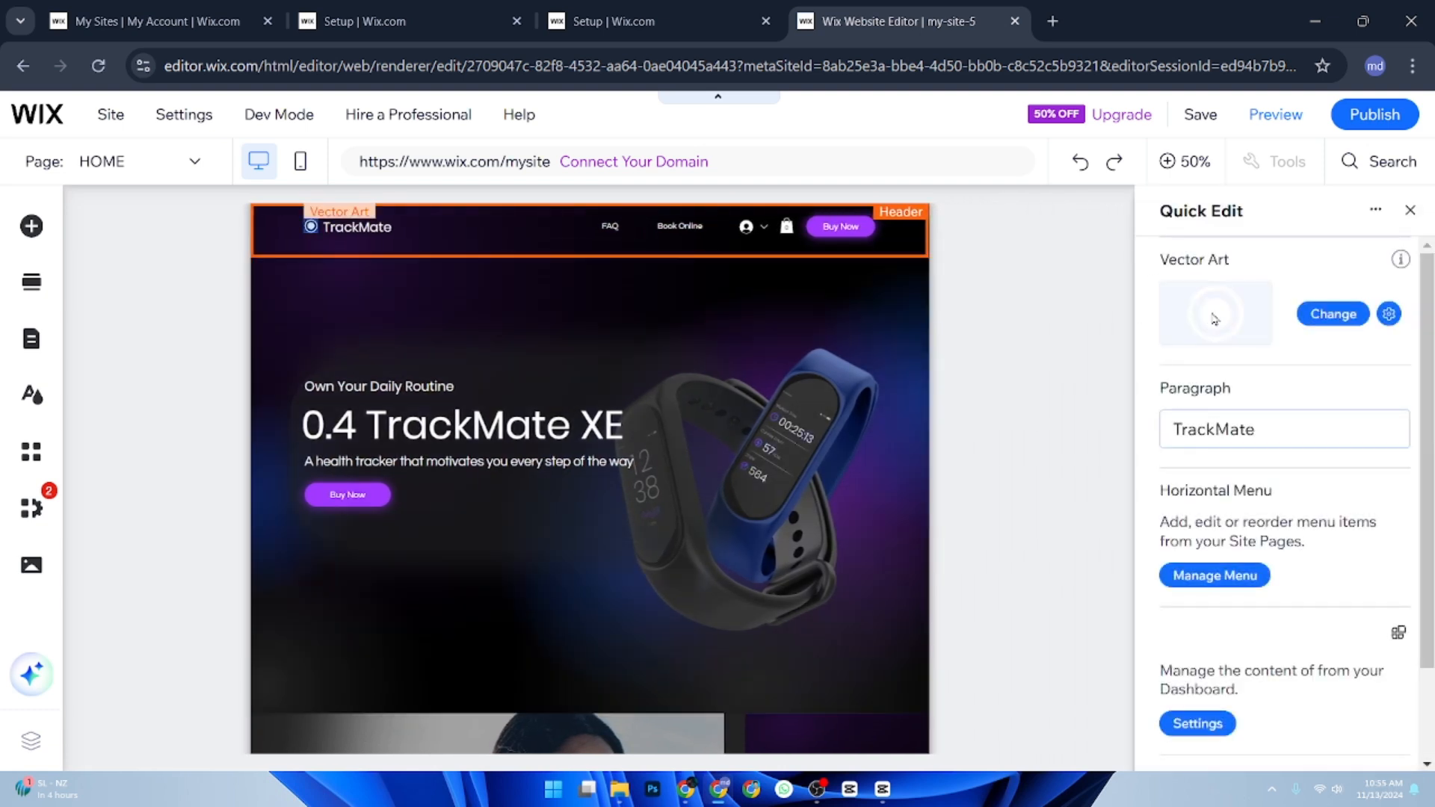
pyautogui.click(1366, 316)
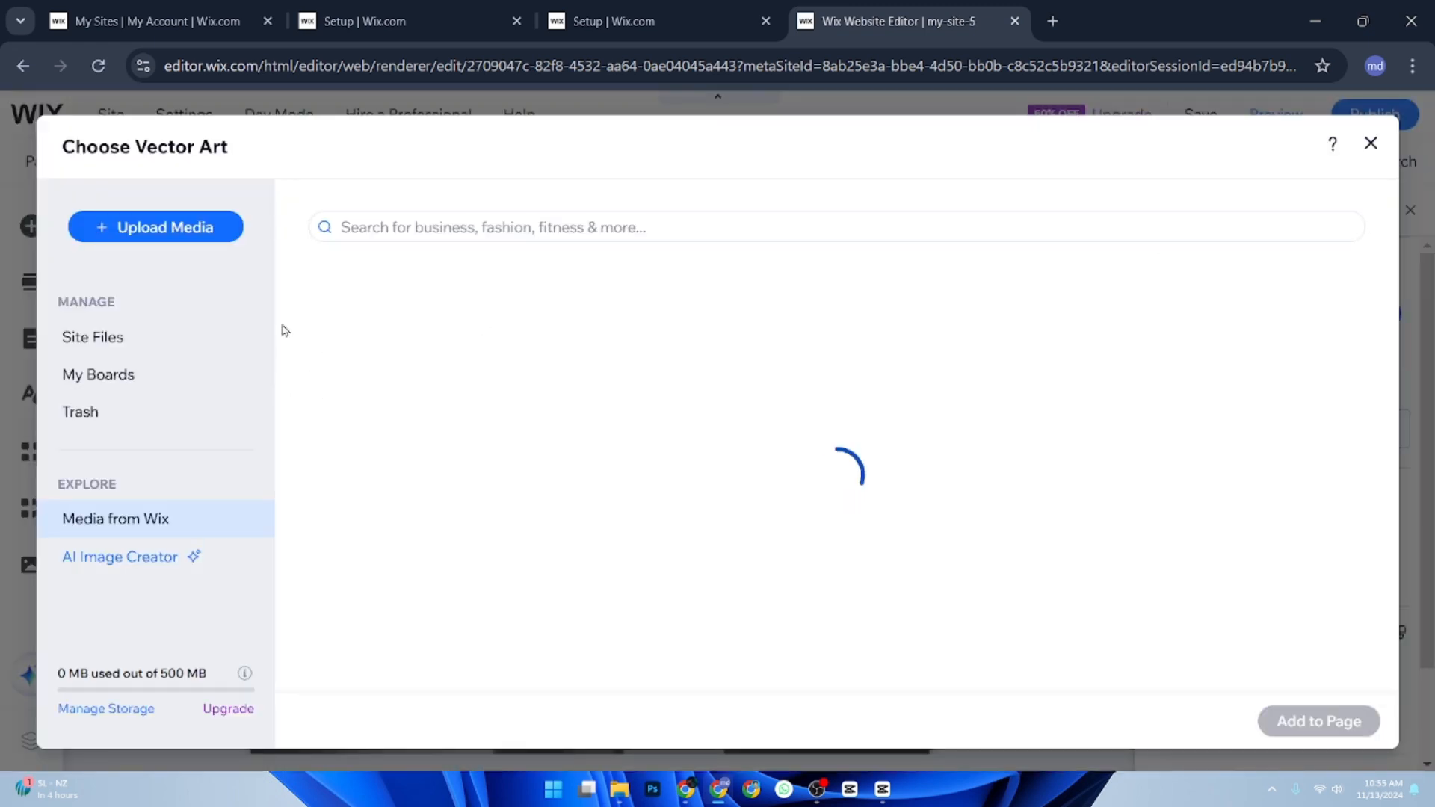
pyautogui.click(188, 238)
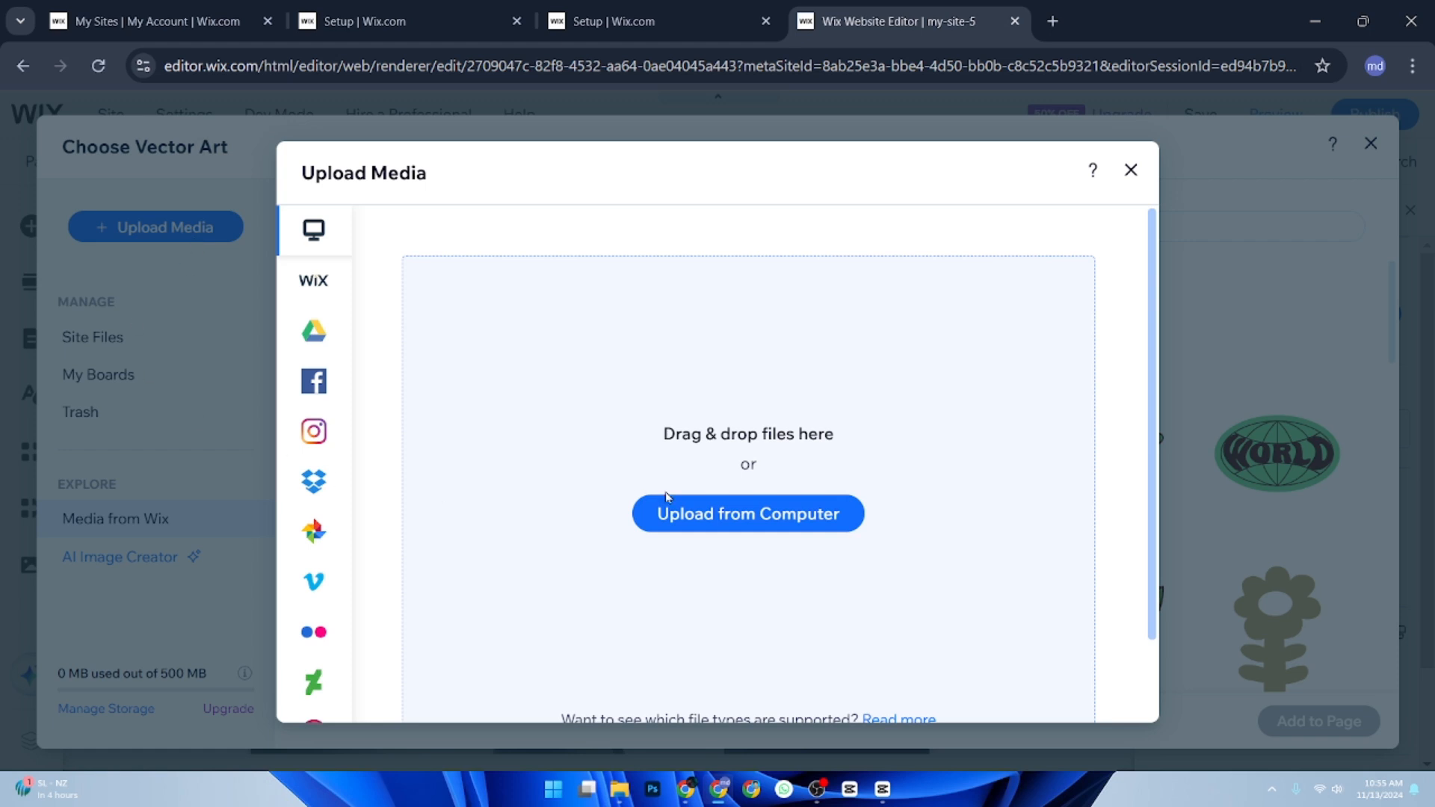
pyautogui.click(1131, 172)
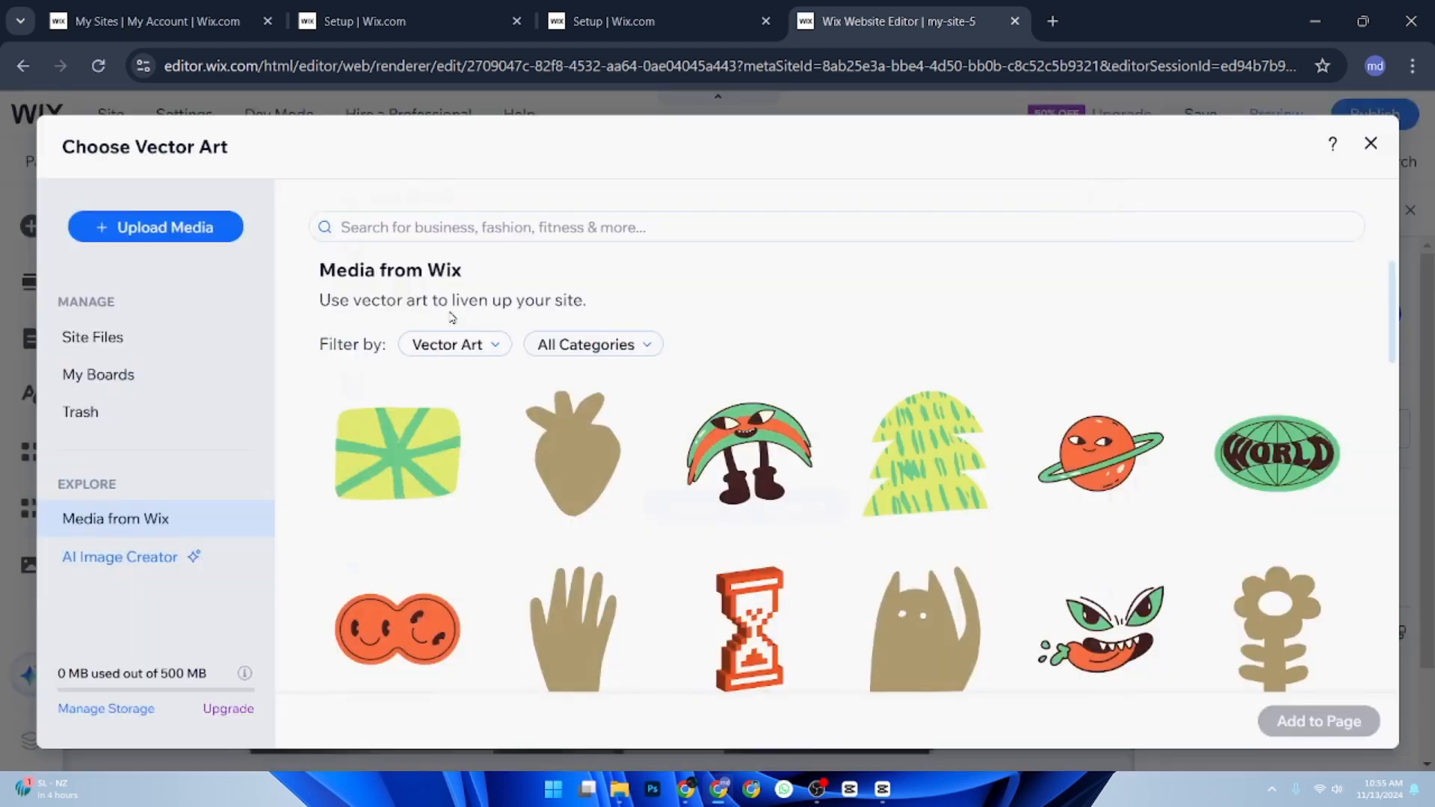
pyautogui.click(1367, 148)
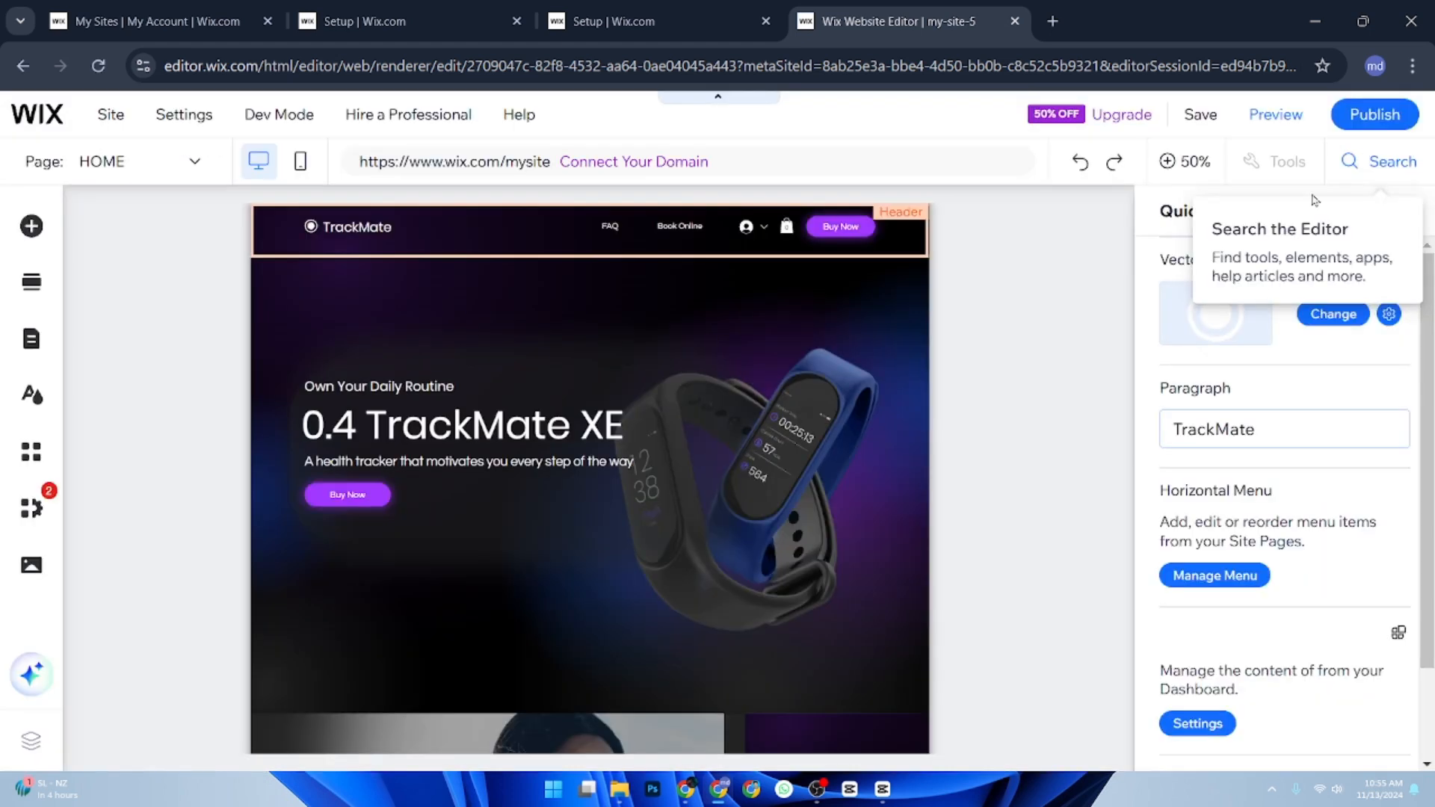
# Replace the header's TrackMate brand text with "Foody".
pyautogui.click(1281, 432)
pyautogui.click(1297, 432)
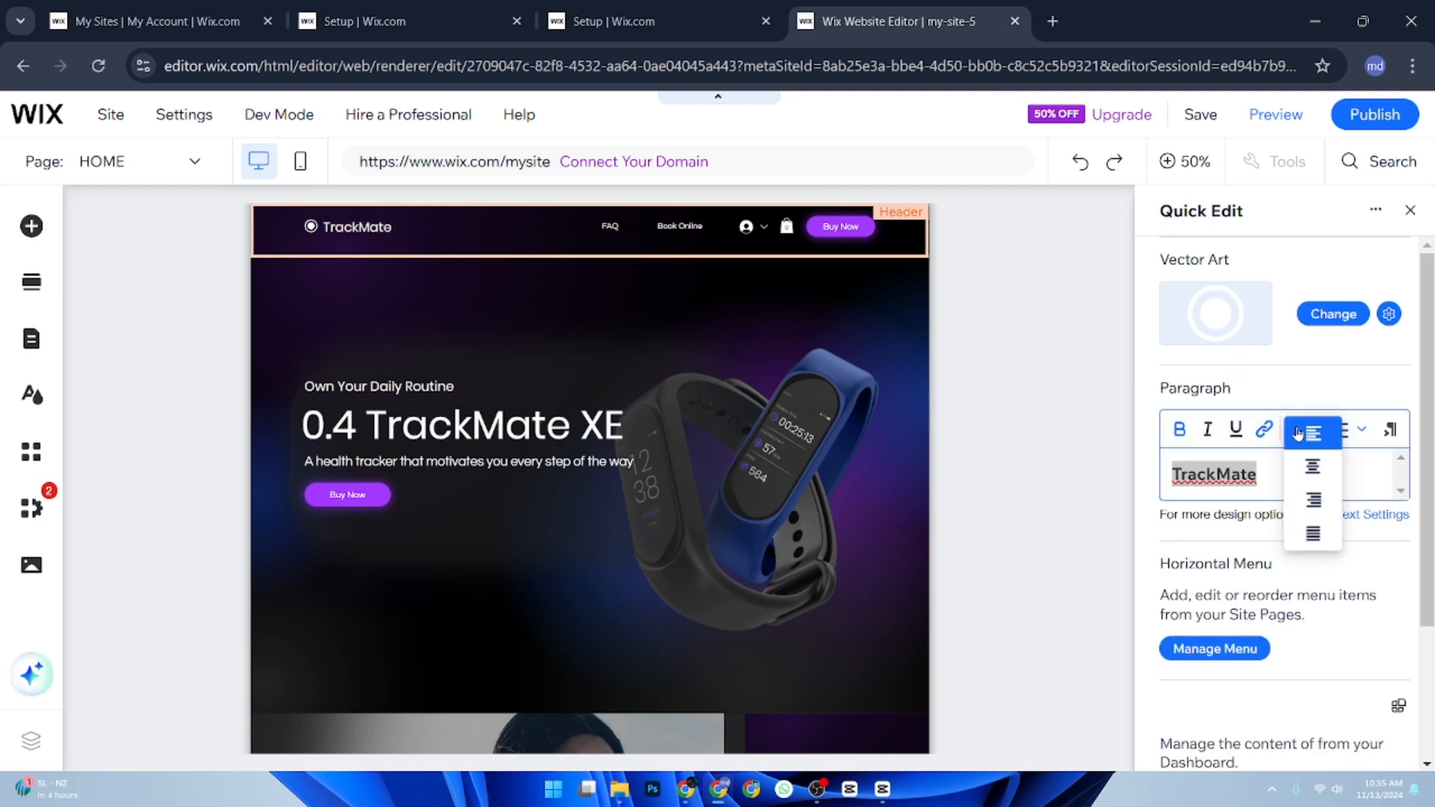
pyautogui.click(1266, 479)
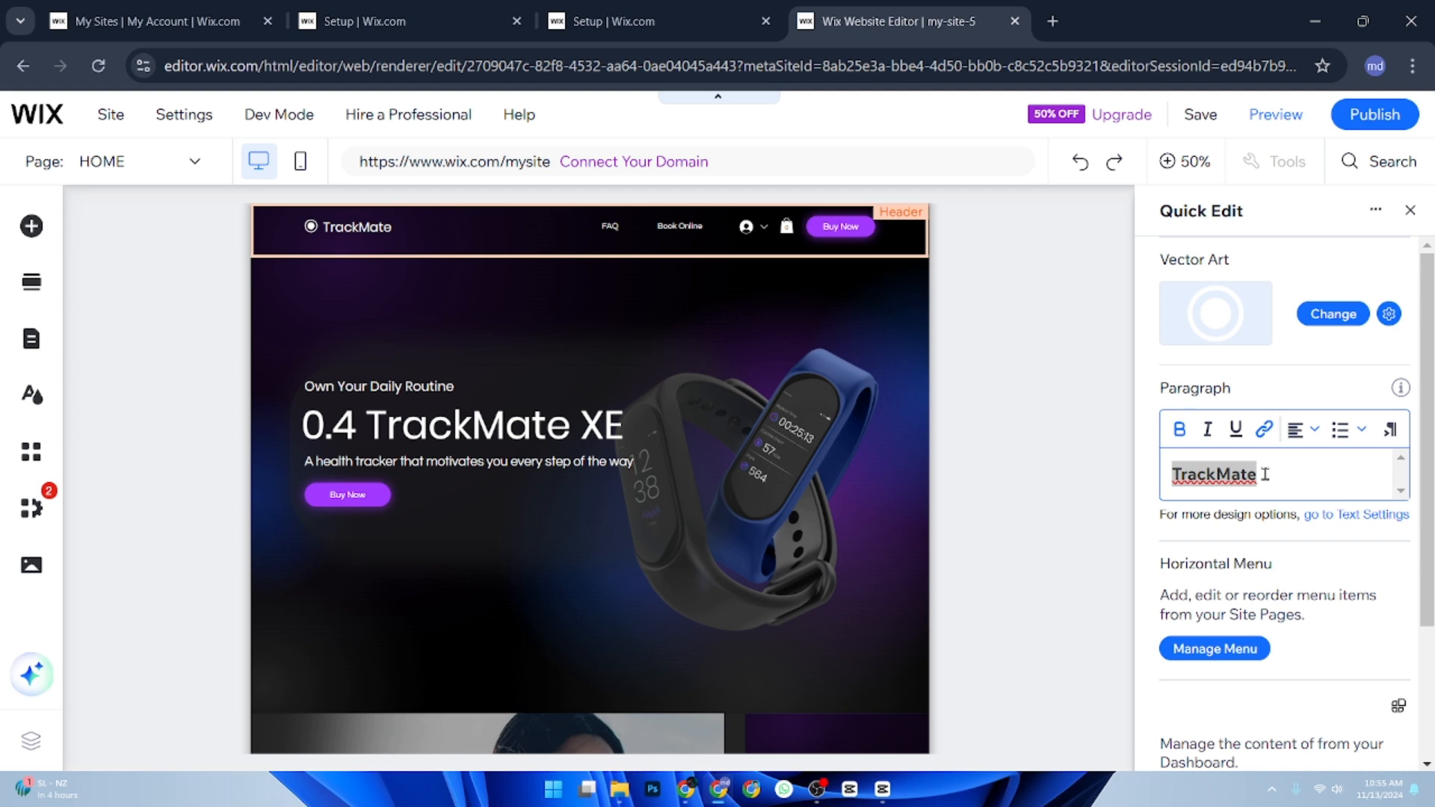
pyautogui.click(1292, 474)
pyautogui.doubleClick(1235, 474)
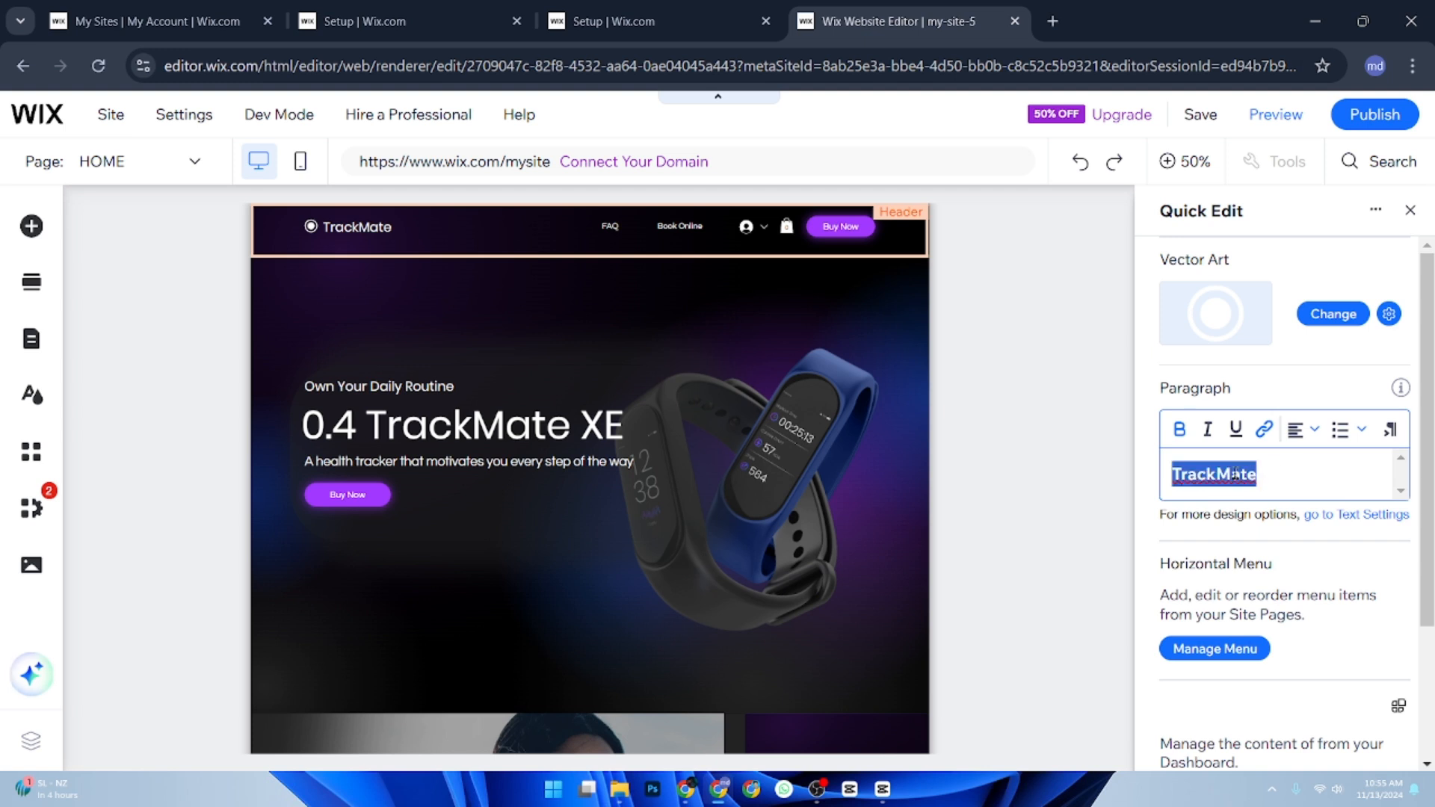
pyautogui.write('F')
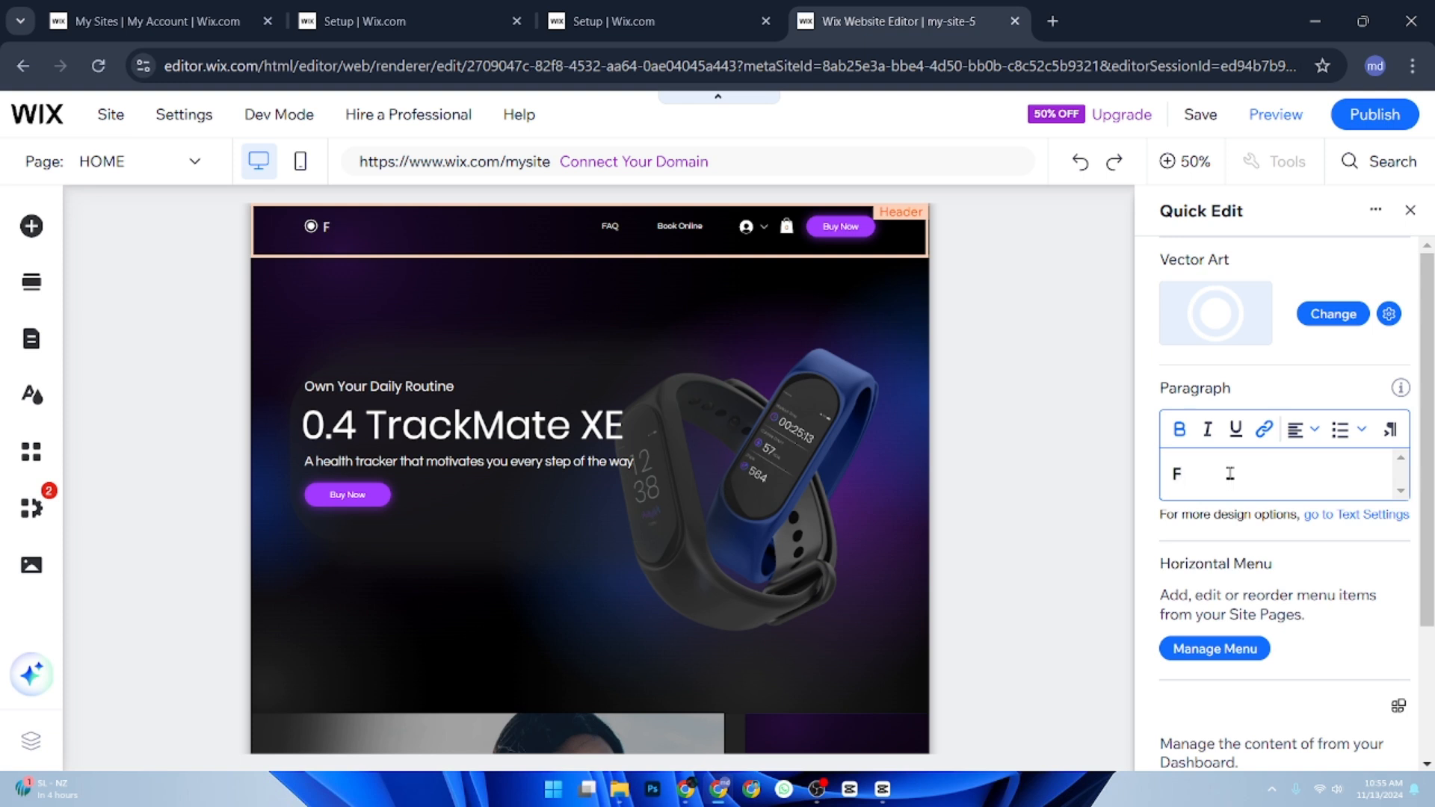
pyautogui.write('oody')
pyautogui.scroll(-3, 1330, 428)
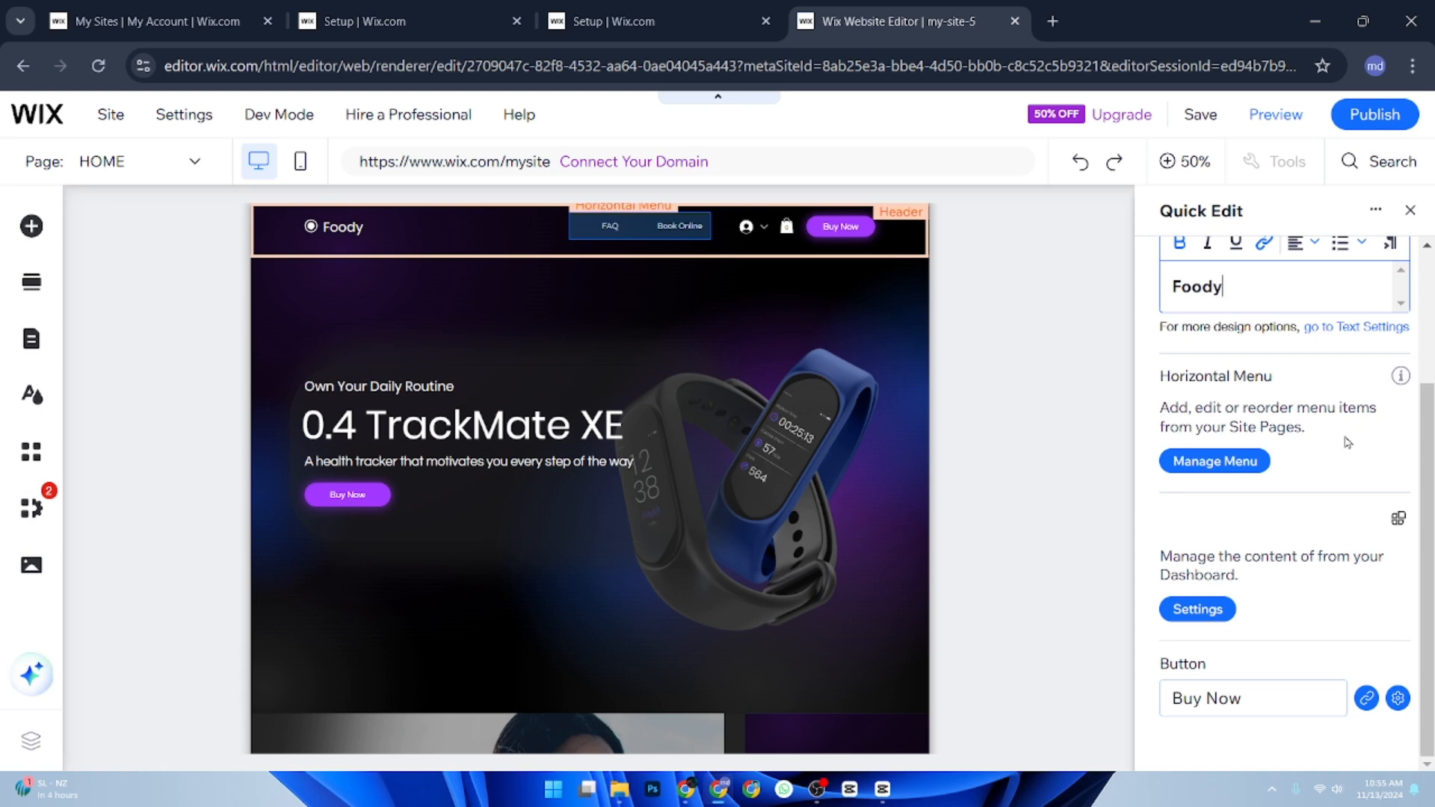
# Add a second line reading "coming soon" to the large "0.4 TrackMate XE" heading in the hero section.
pyautogui.click(777, 528)
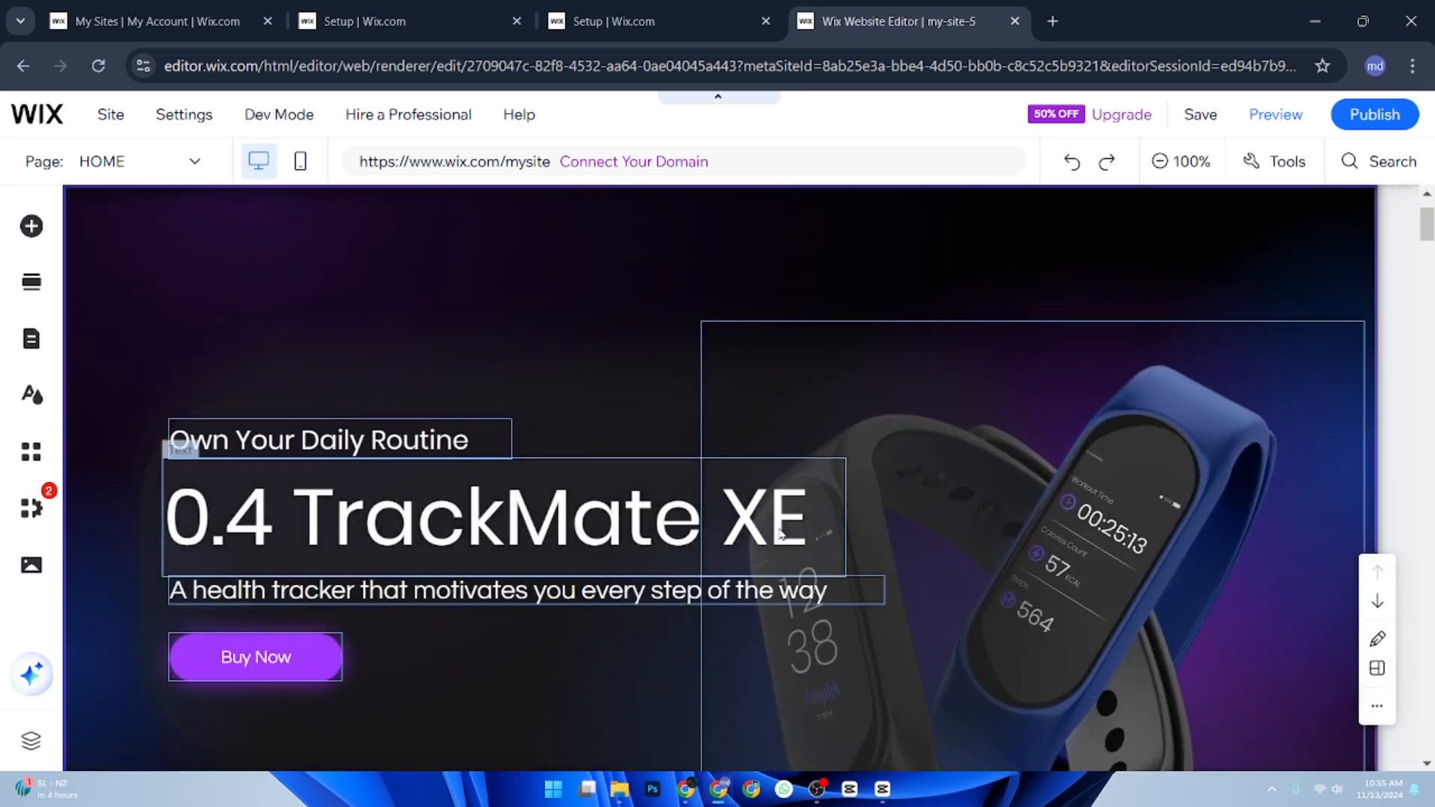
pyautogui.doubleClick(801, 527)
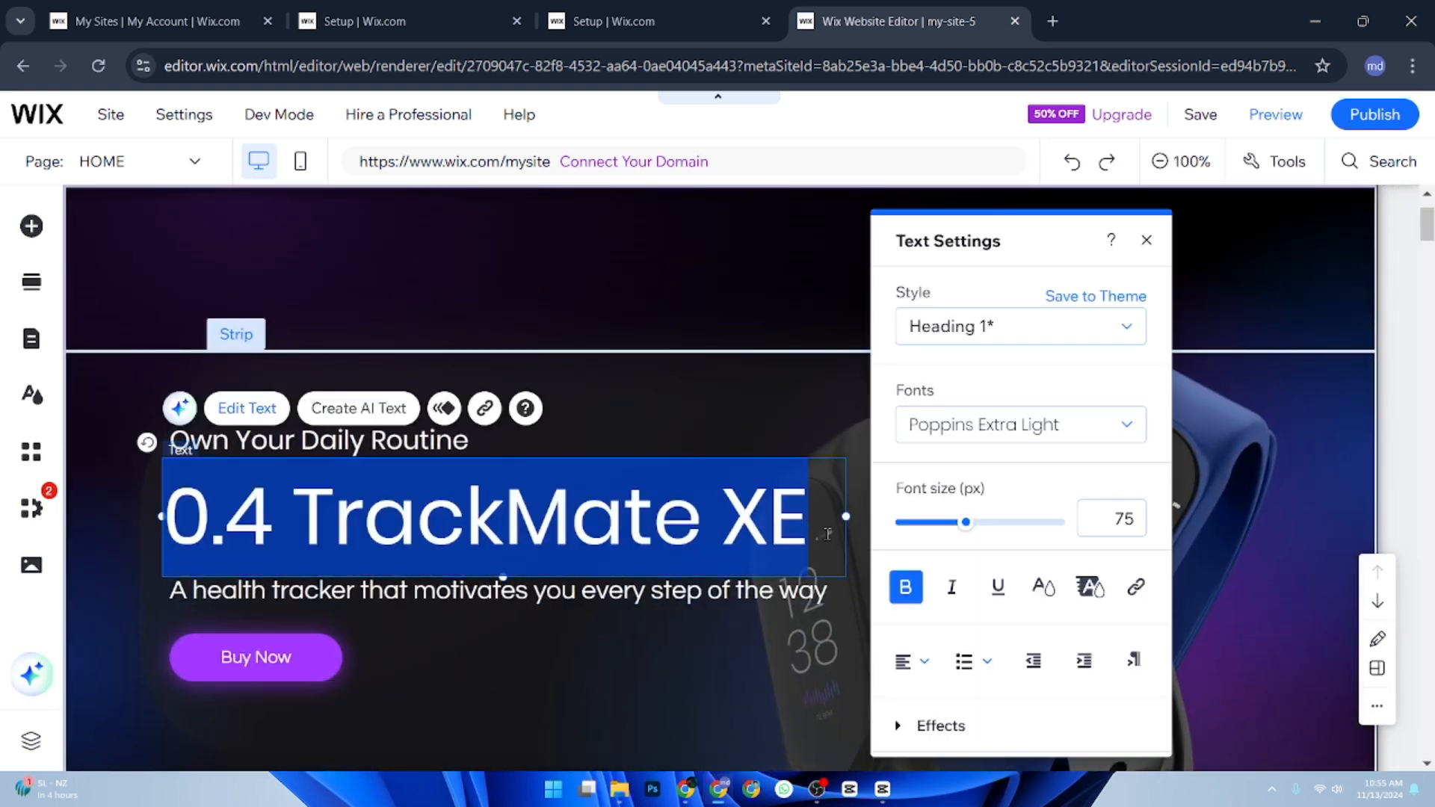
pyautogui.click(828, 533)
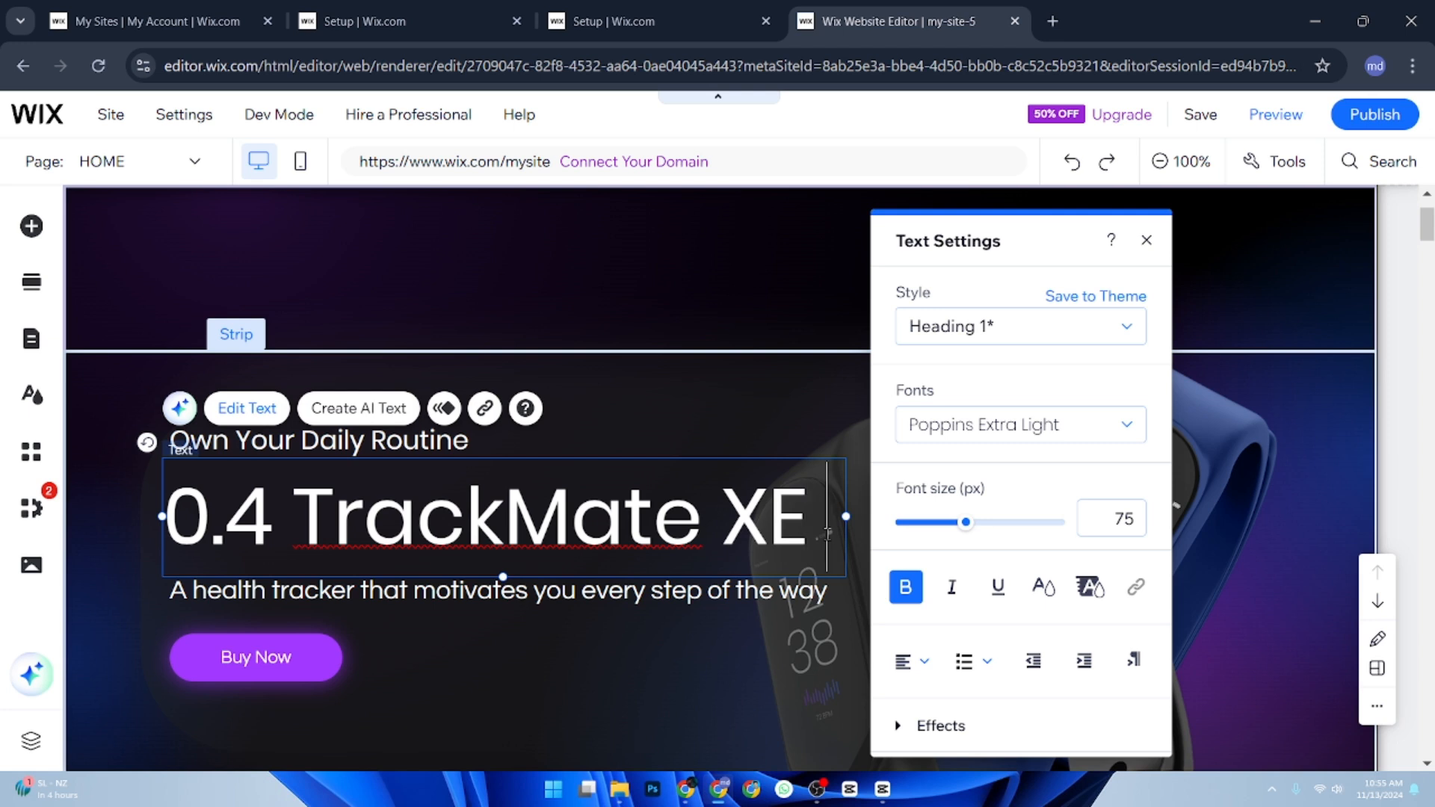
pyautogui.press('Return')
pyautogui.write('comin')
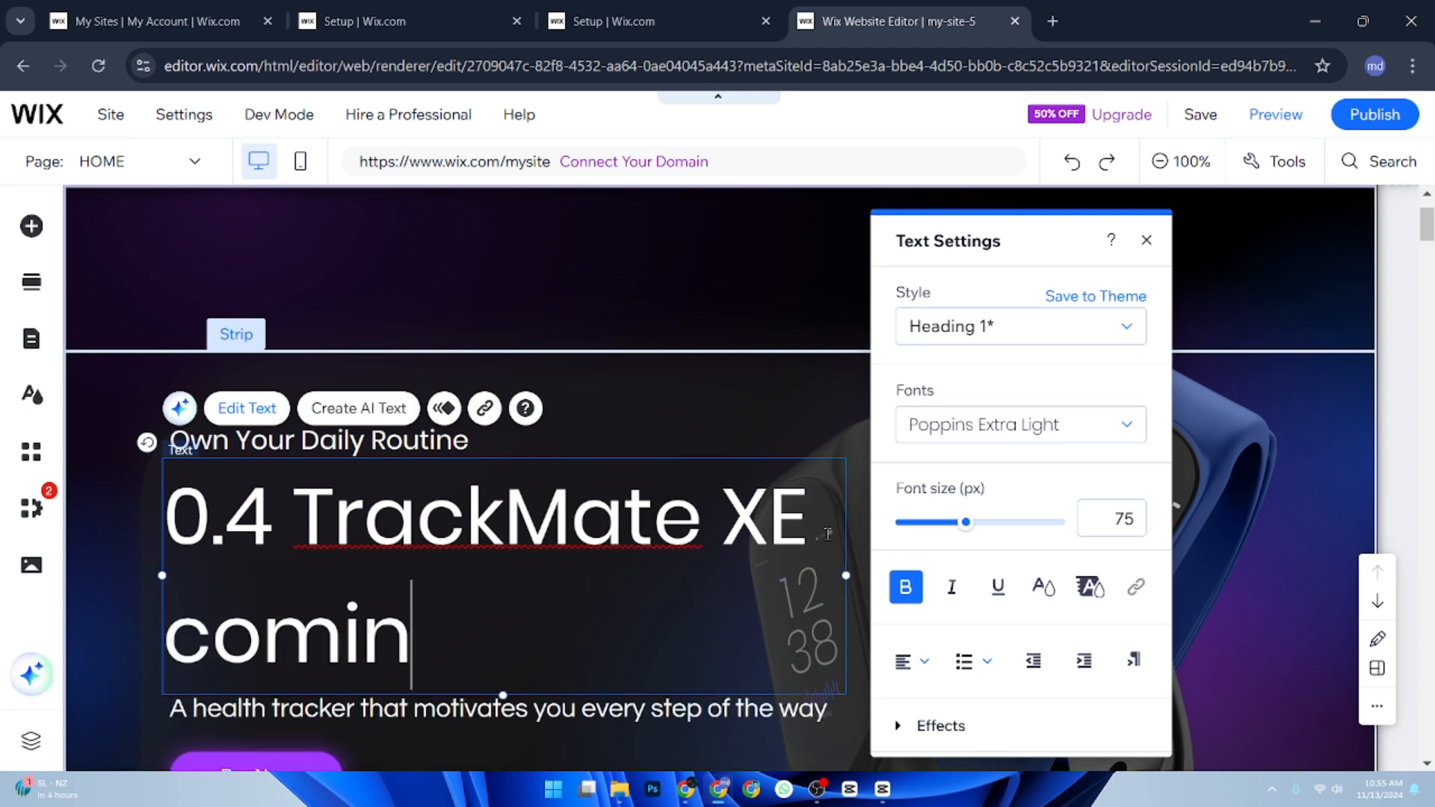
pyautogui.write('g soon')
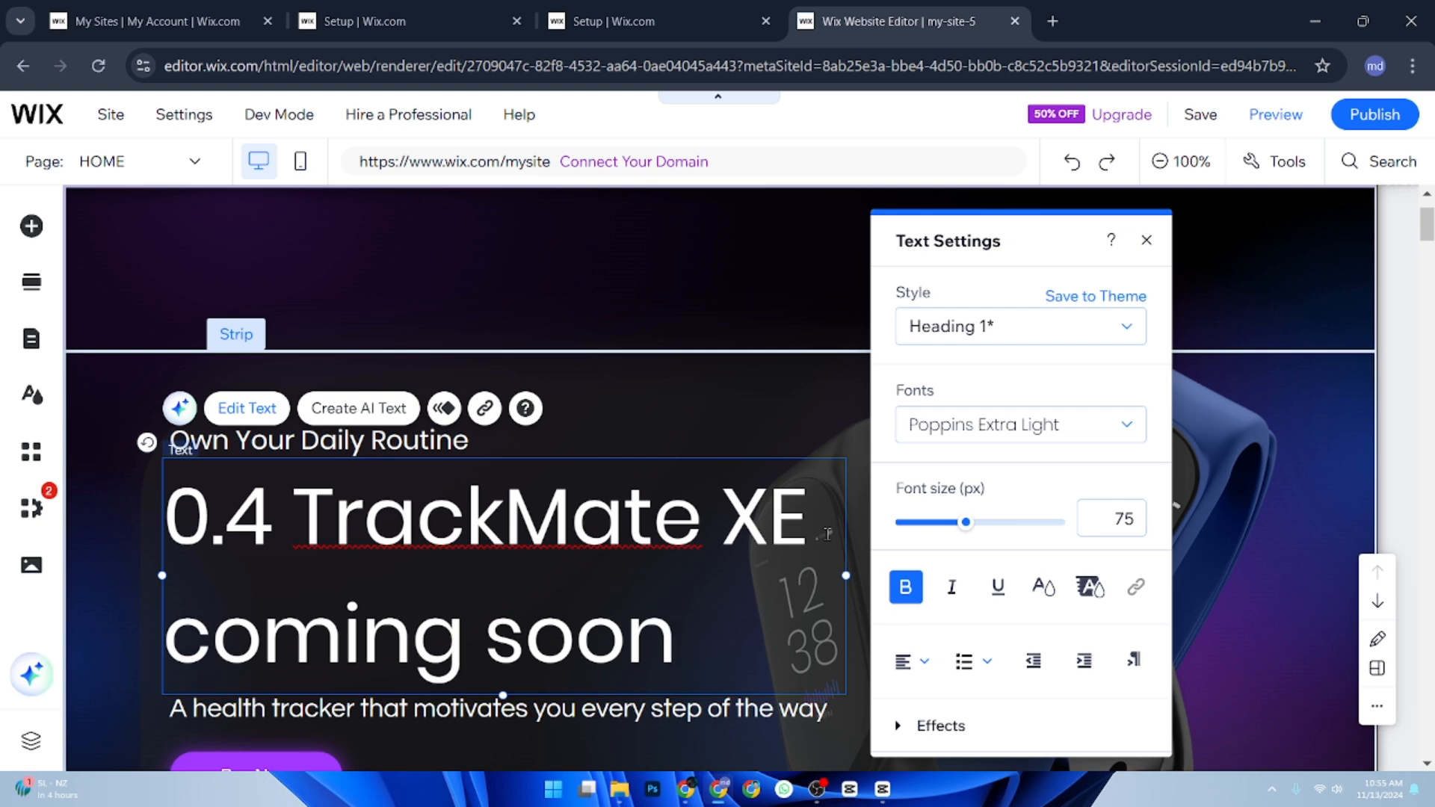
pyautogui.click(136, 653)
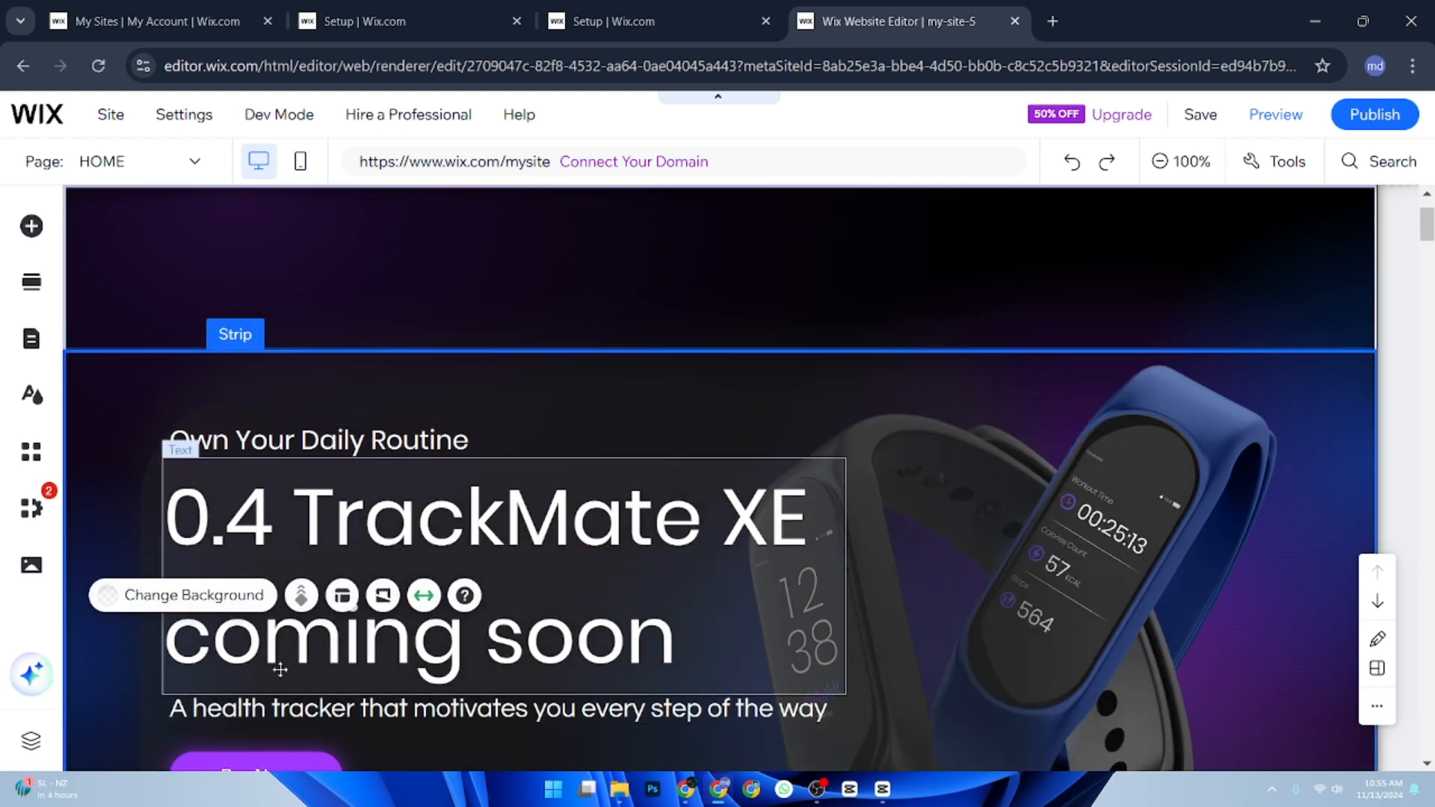
# Change the text of the Buy Now button under the hero heading to "Add to waitlist".
pyautogui.scroll(-2, 1061, 639)
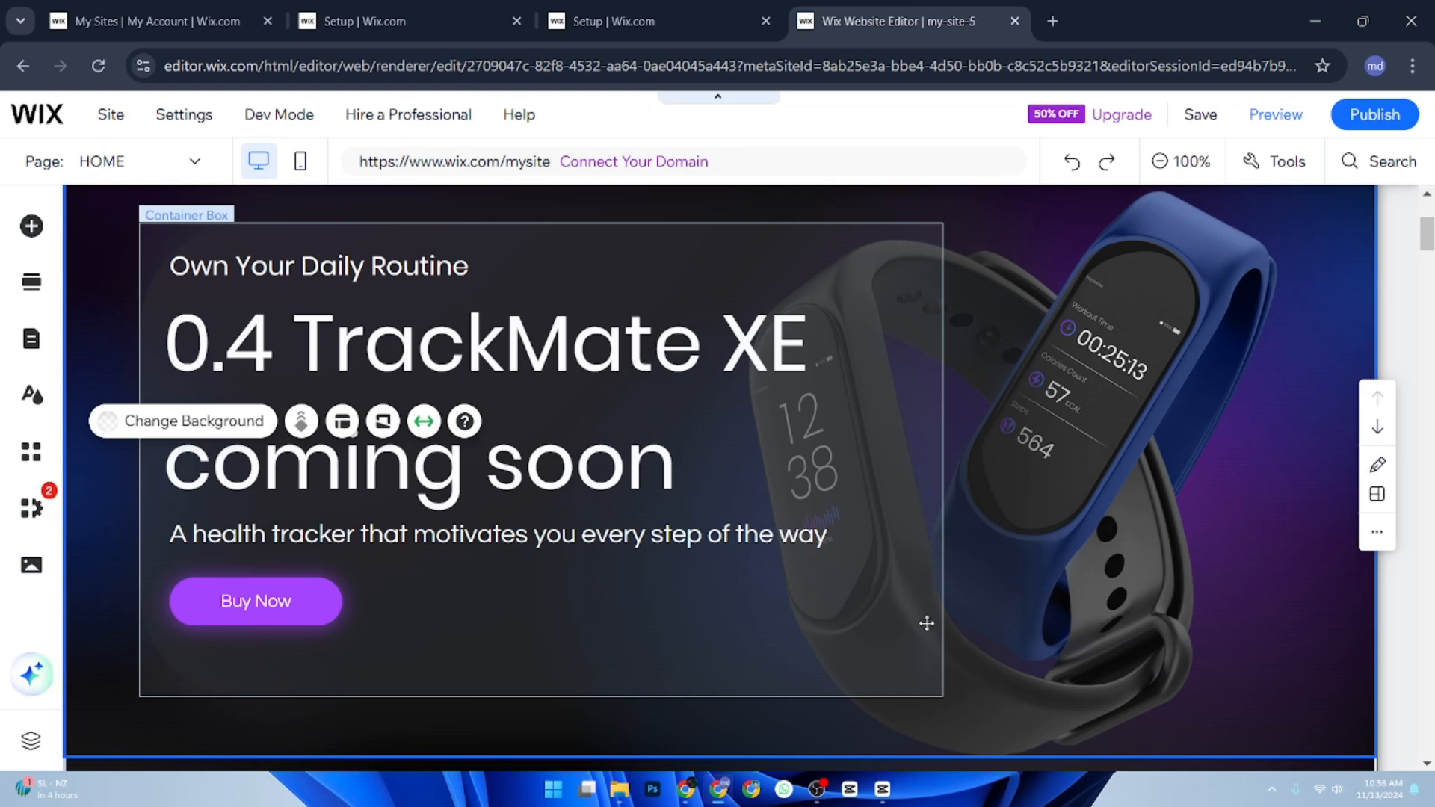
pyautogui.click(263, 605)
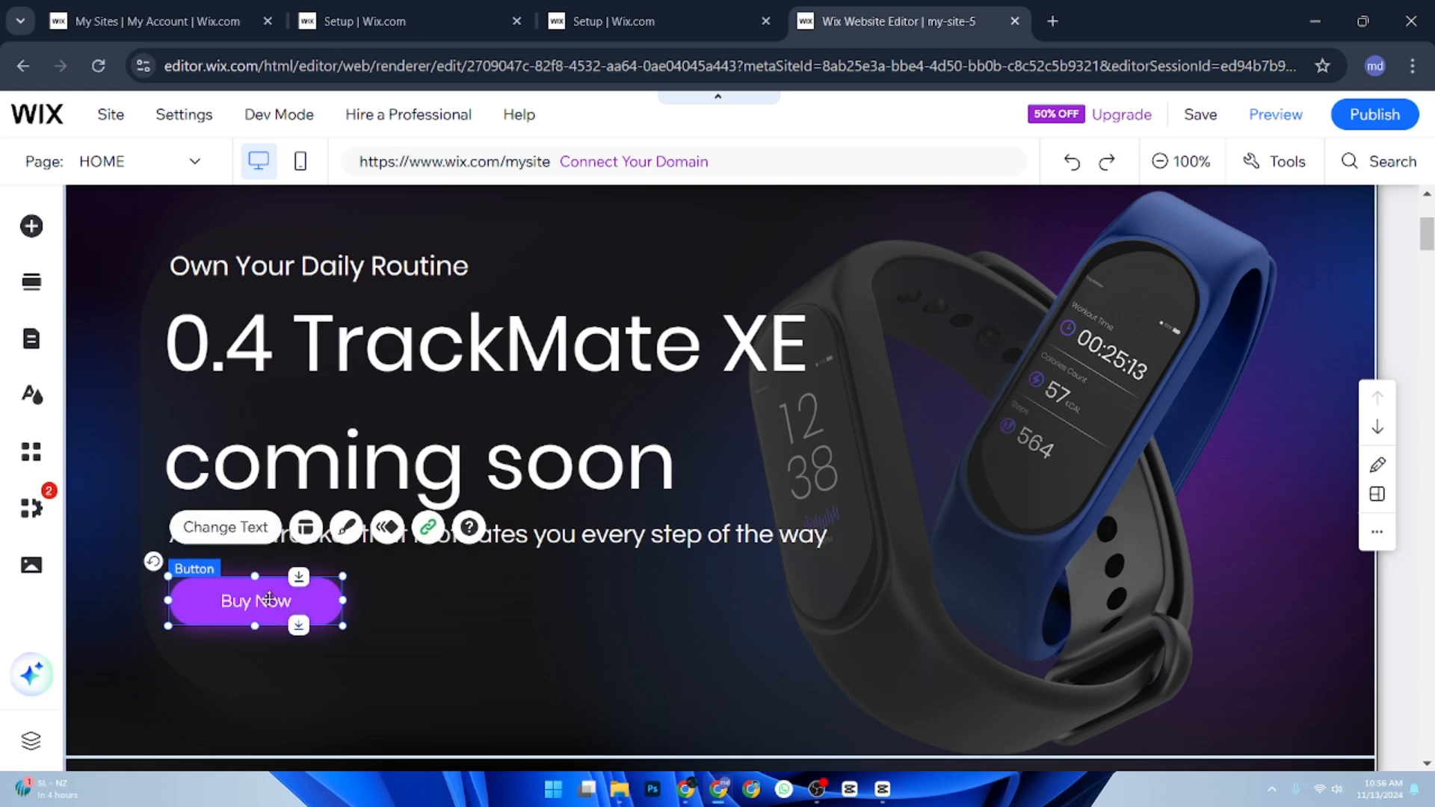
pyautogui.click(225, 527)
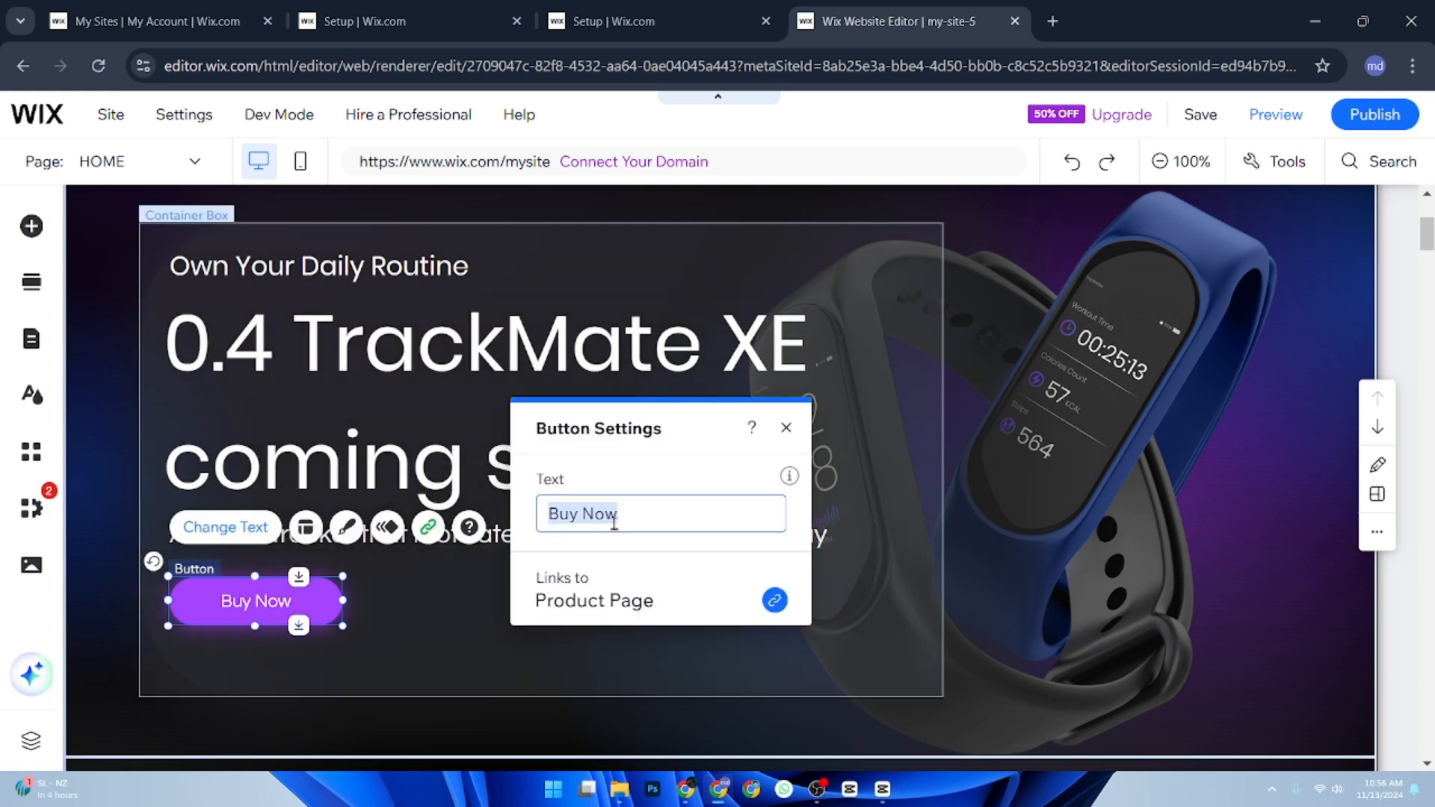
pyautogui.write('Add')
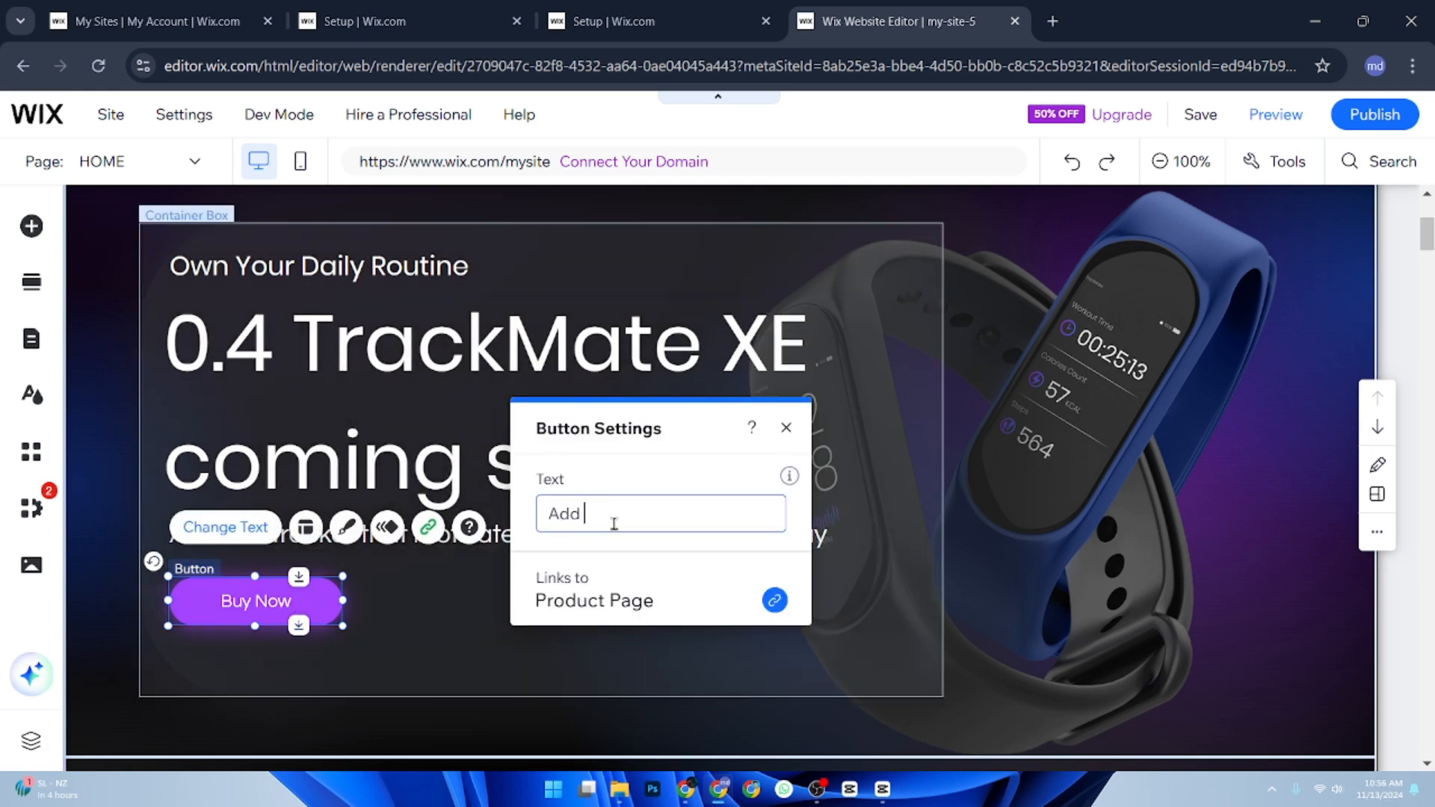
pyautogui.write(' to')
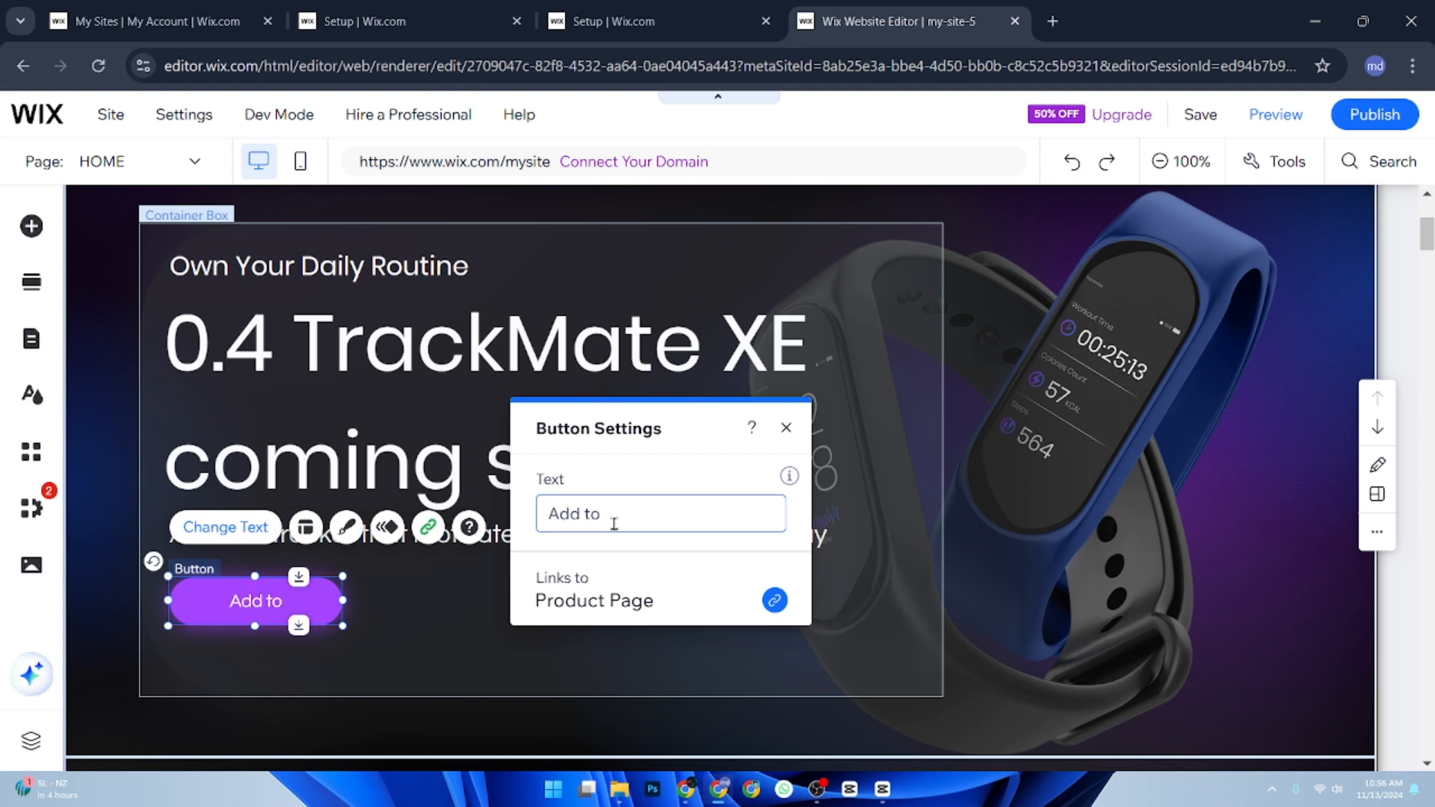
pyautogui.write(' eai')
pyautogui.write('l')
pyautogui.press('BackSpace')
pyautogui.write('tlist')
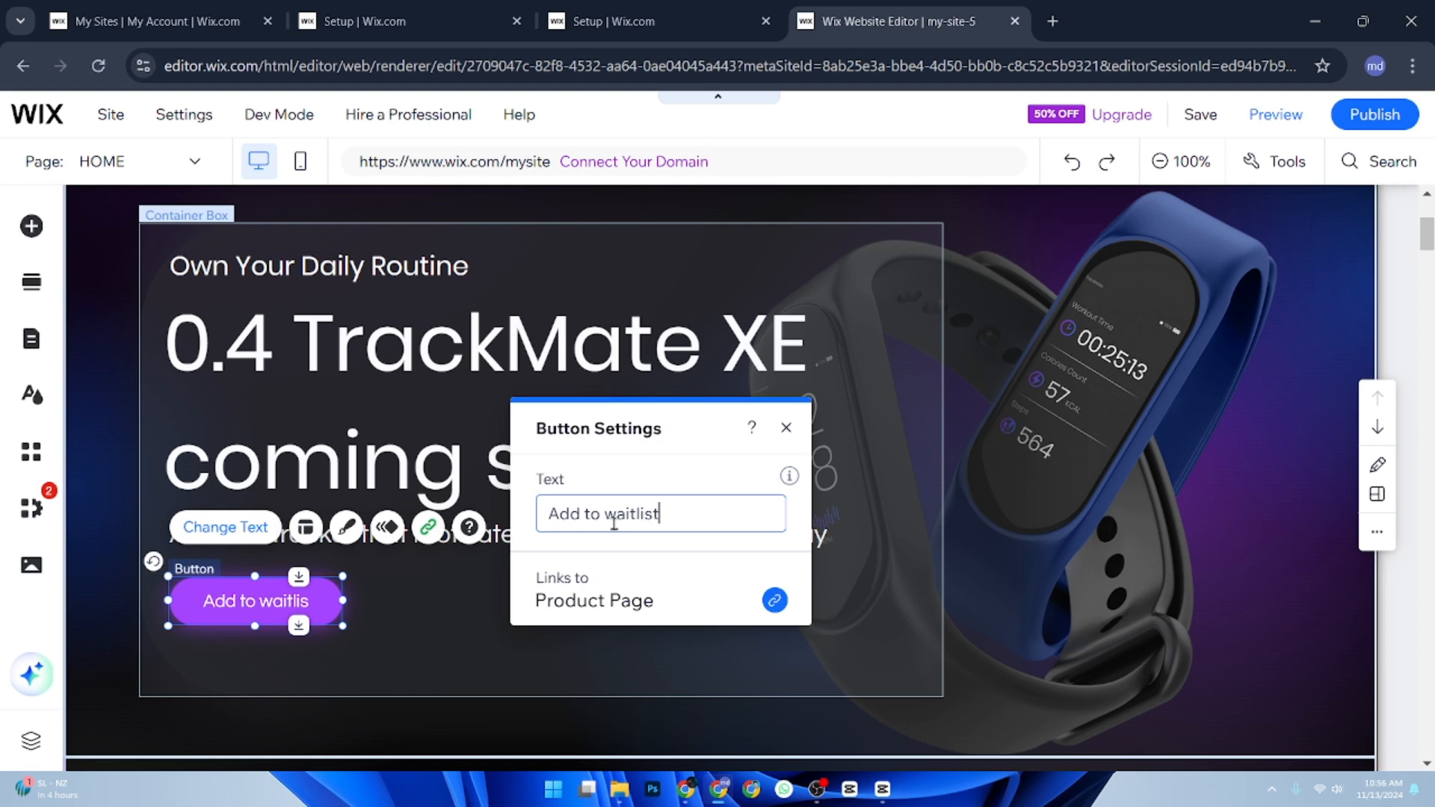
pyautogui.click(786, 427)
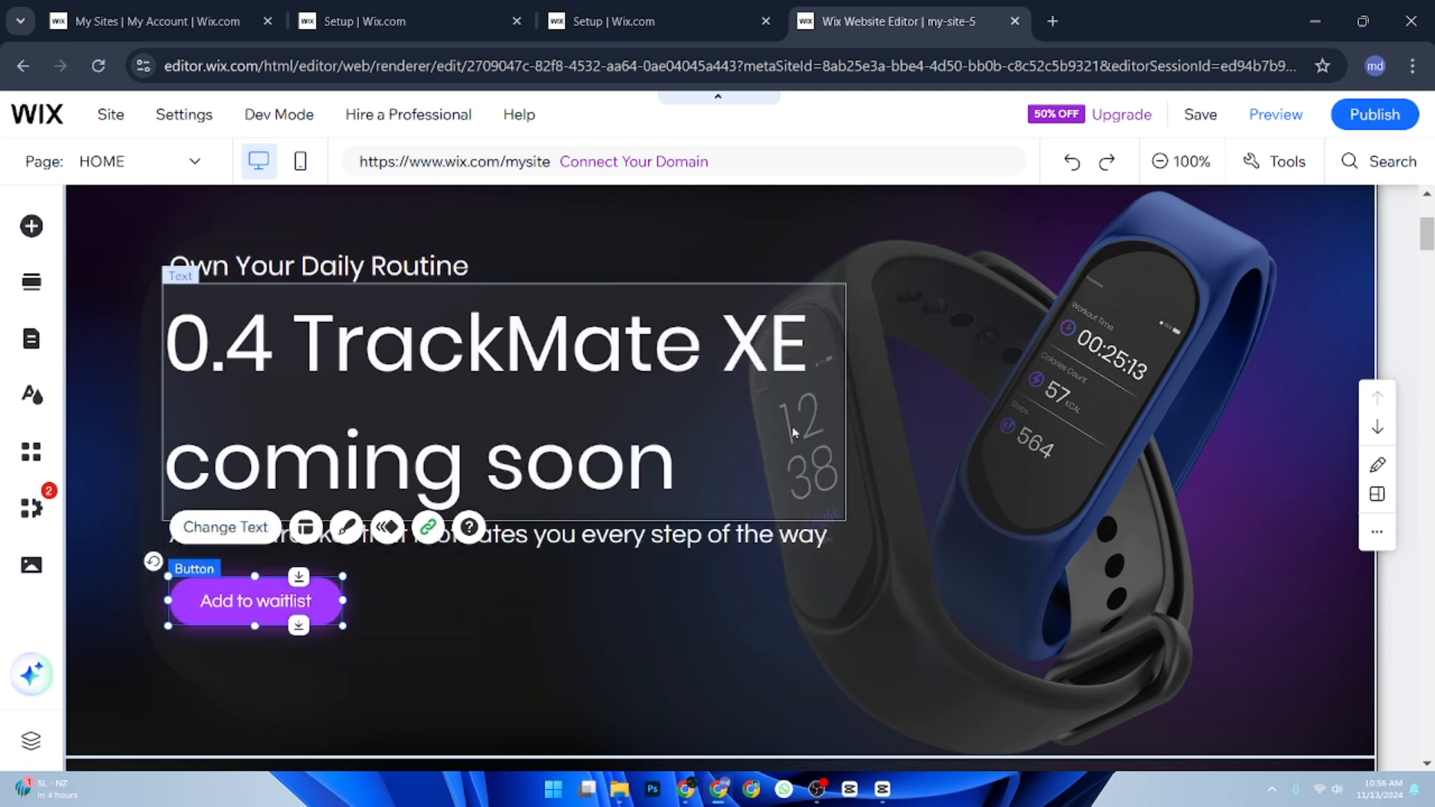
pyautogui.click(984, 571)
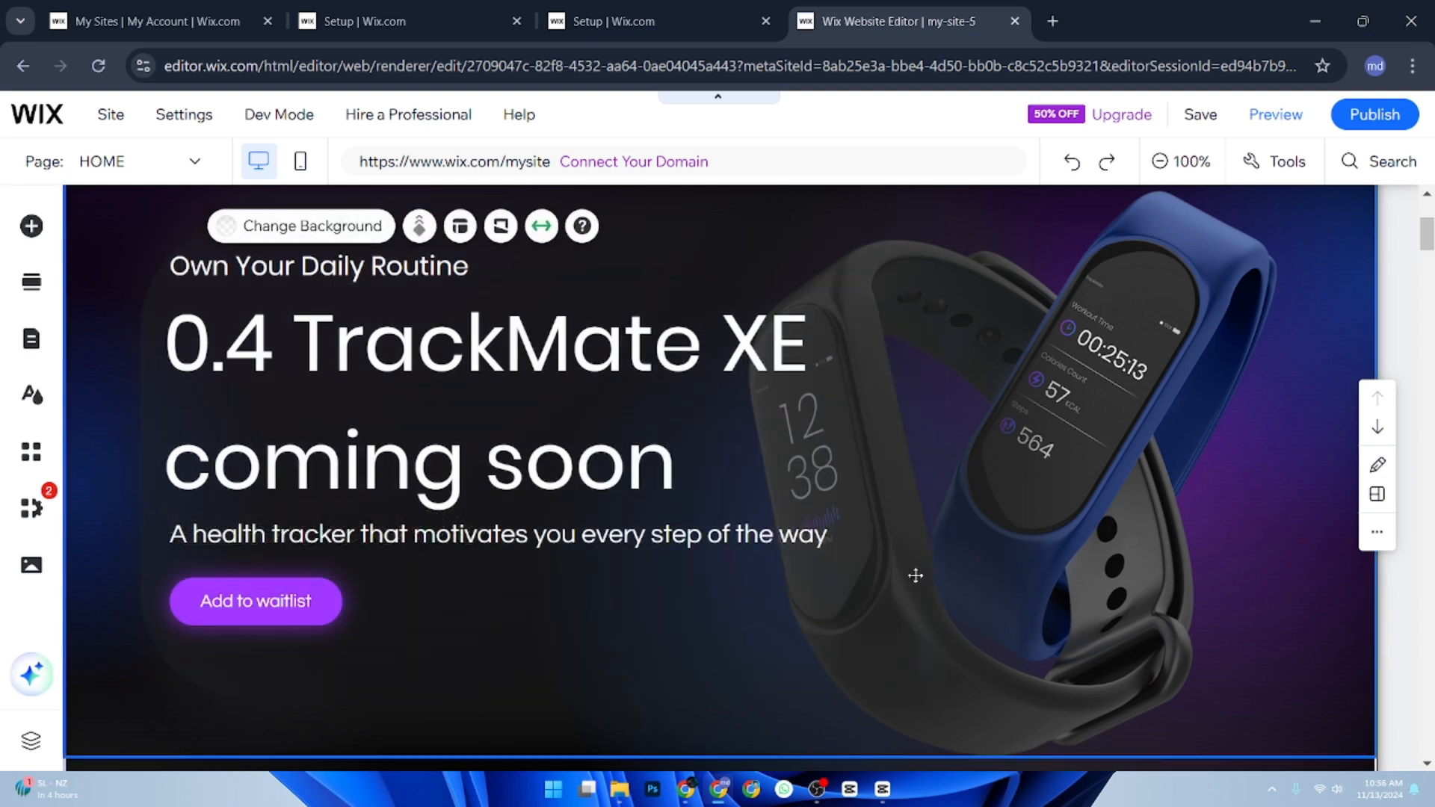
pyautogui.scroll(-5, 384, 590)
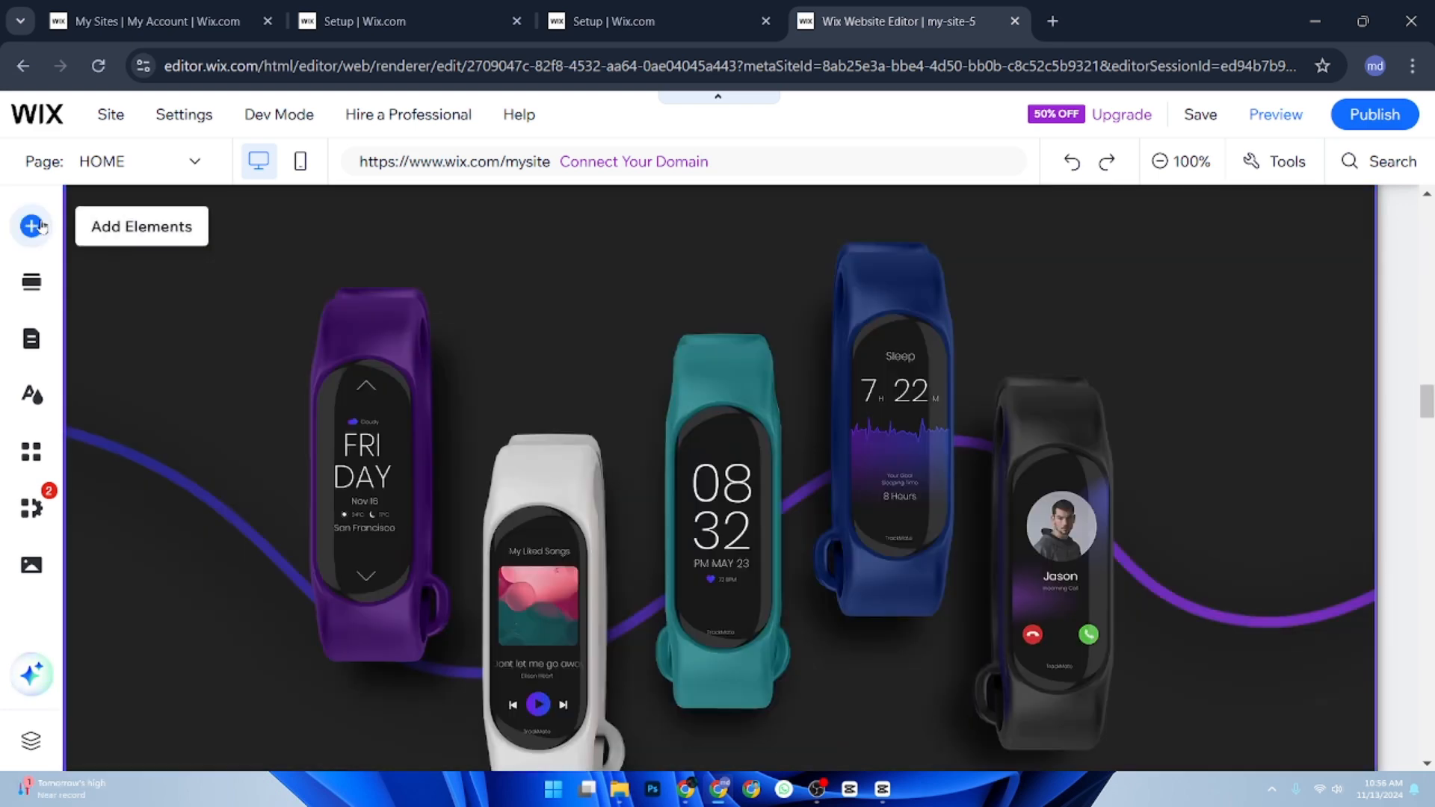
# Create a new form from scratch using the Contact & Forms elements.
pyautogui.click(42, 226)
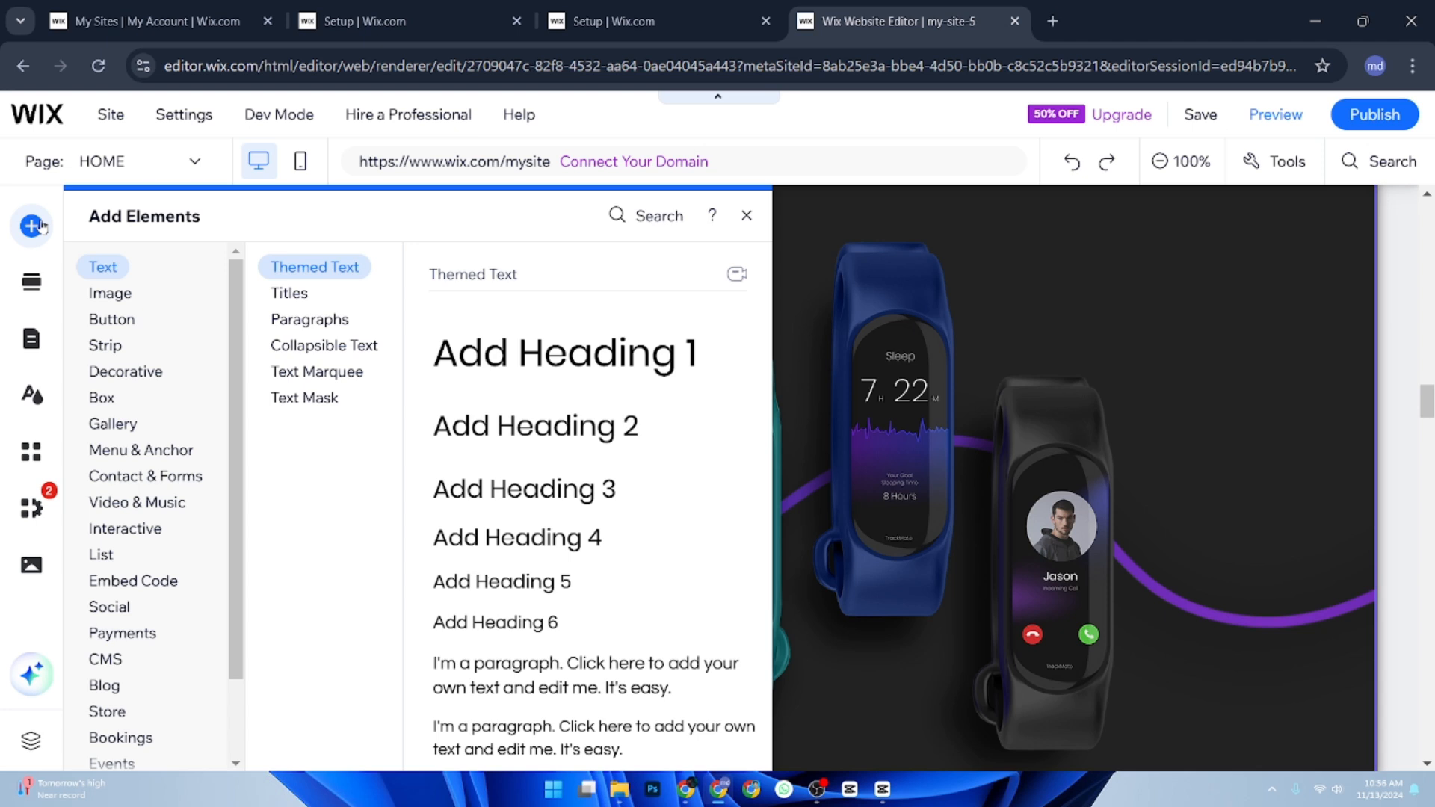
pyautogui.click(162, 479)
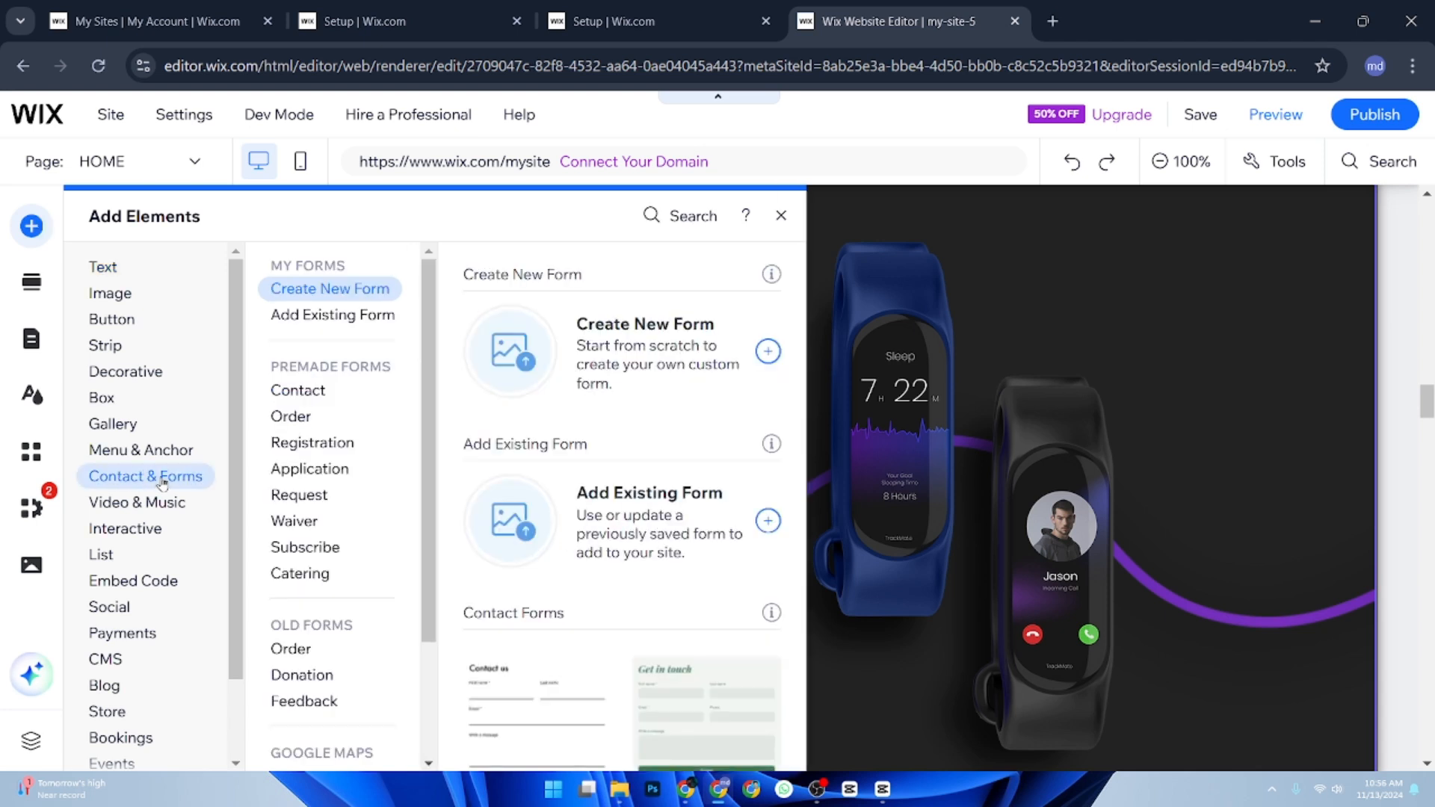
pyautogui.click(585, 371)
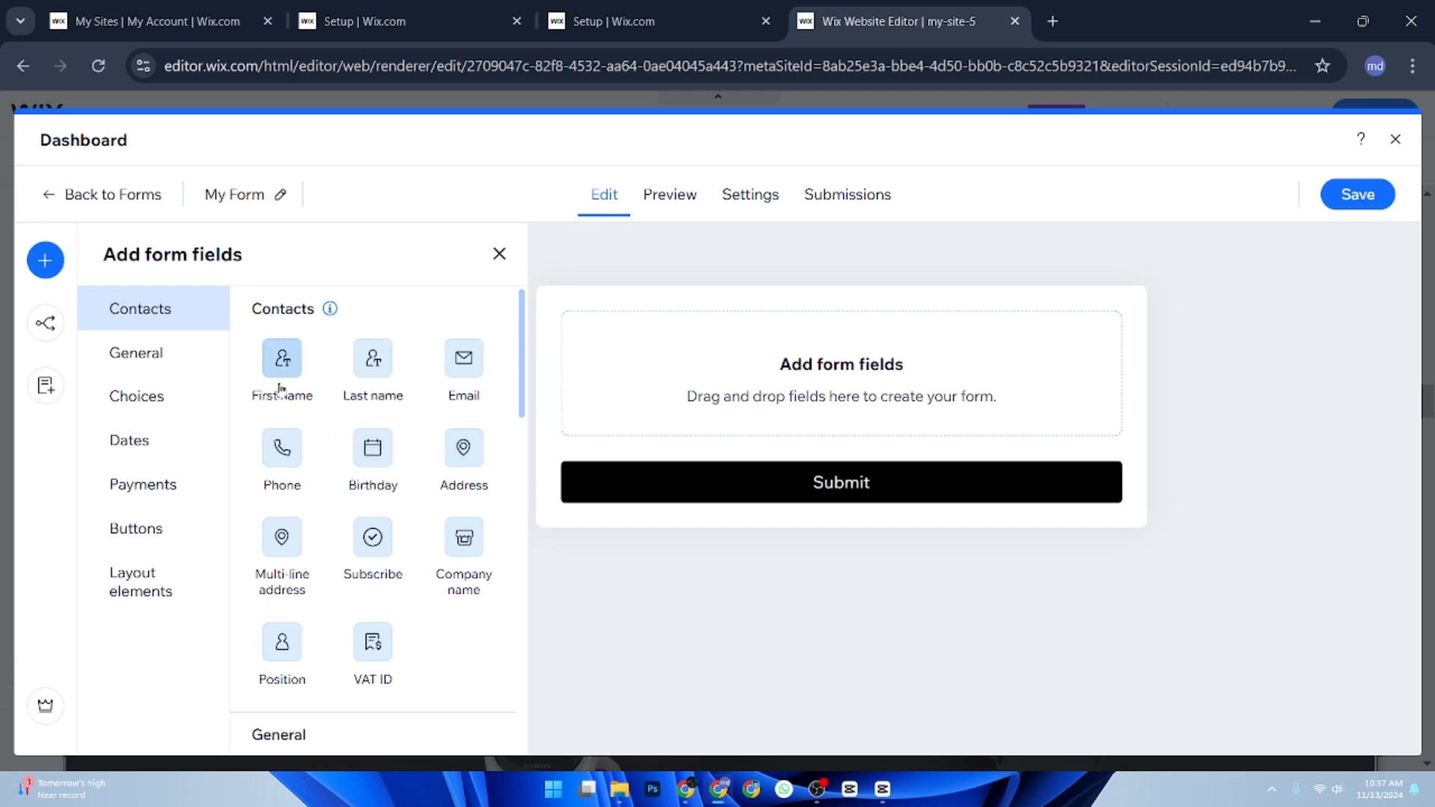
# Add First name, Last name, Email, Phone, Birthday, Address and Subscribe fields to the form.
pyautogui.click(281, 358)
pyautogui.click(373, 365)
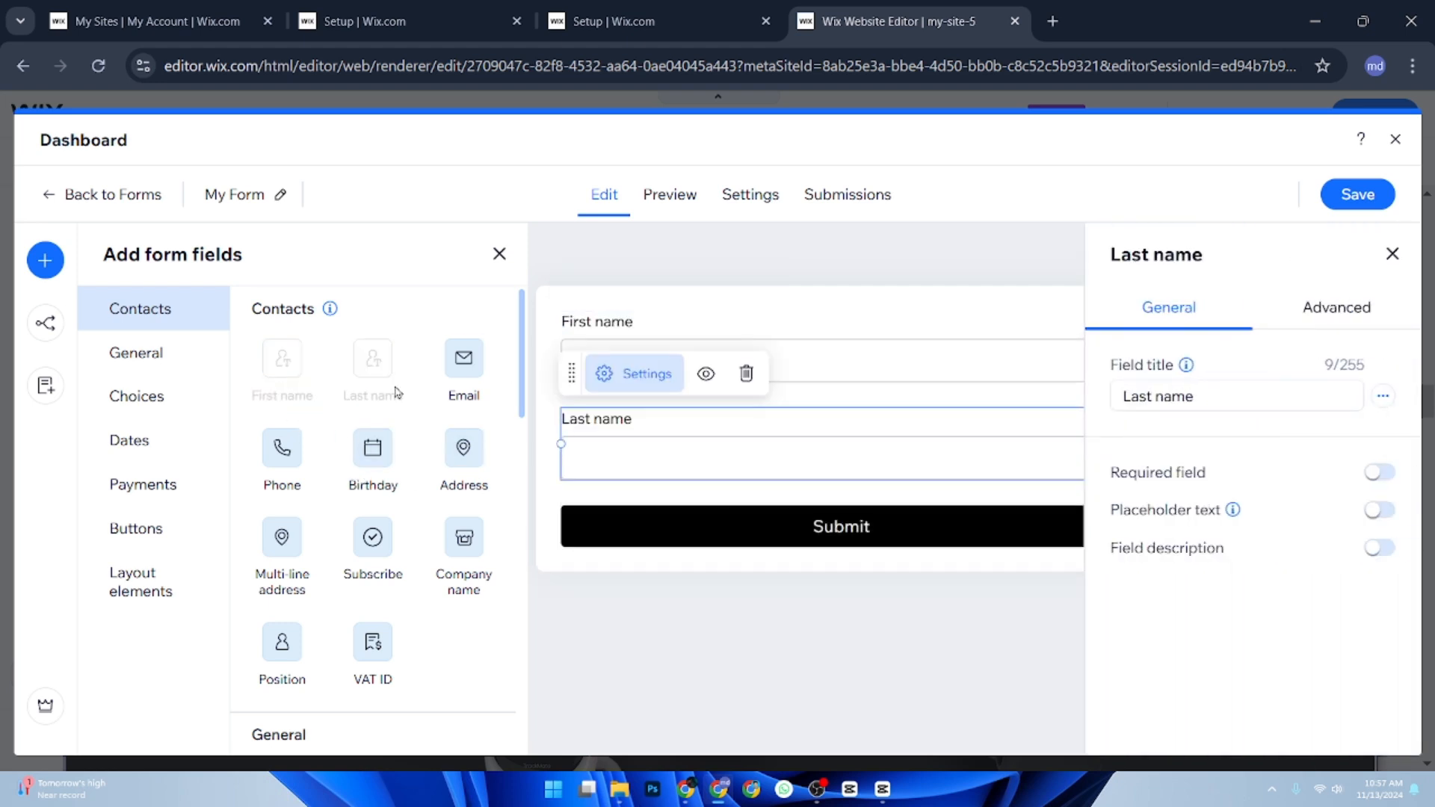
pyautogui.click(463, 365)
pyautogui.click(282, 448)
pyautogui.click(373, 448)
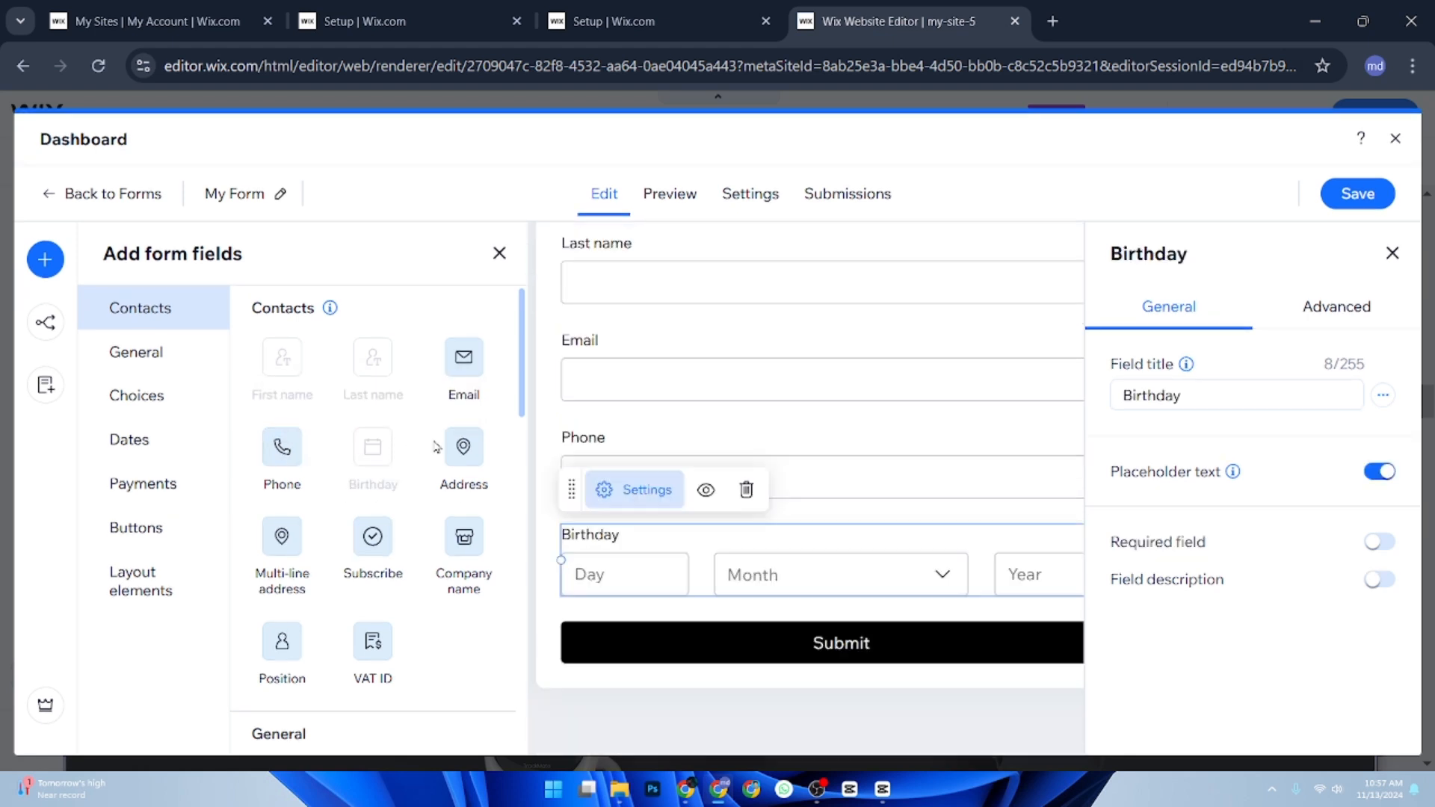
pyautogui.click(463, 448)
pyautogui.click(373, 538)
pyautogui.scroll(-2, 389, 578)
pyautogui.scroll(-4, 389, 578)
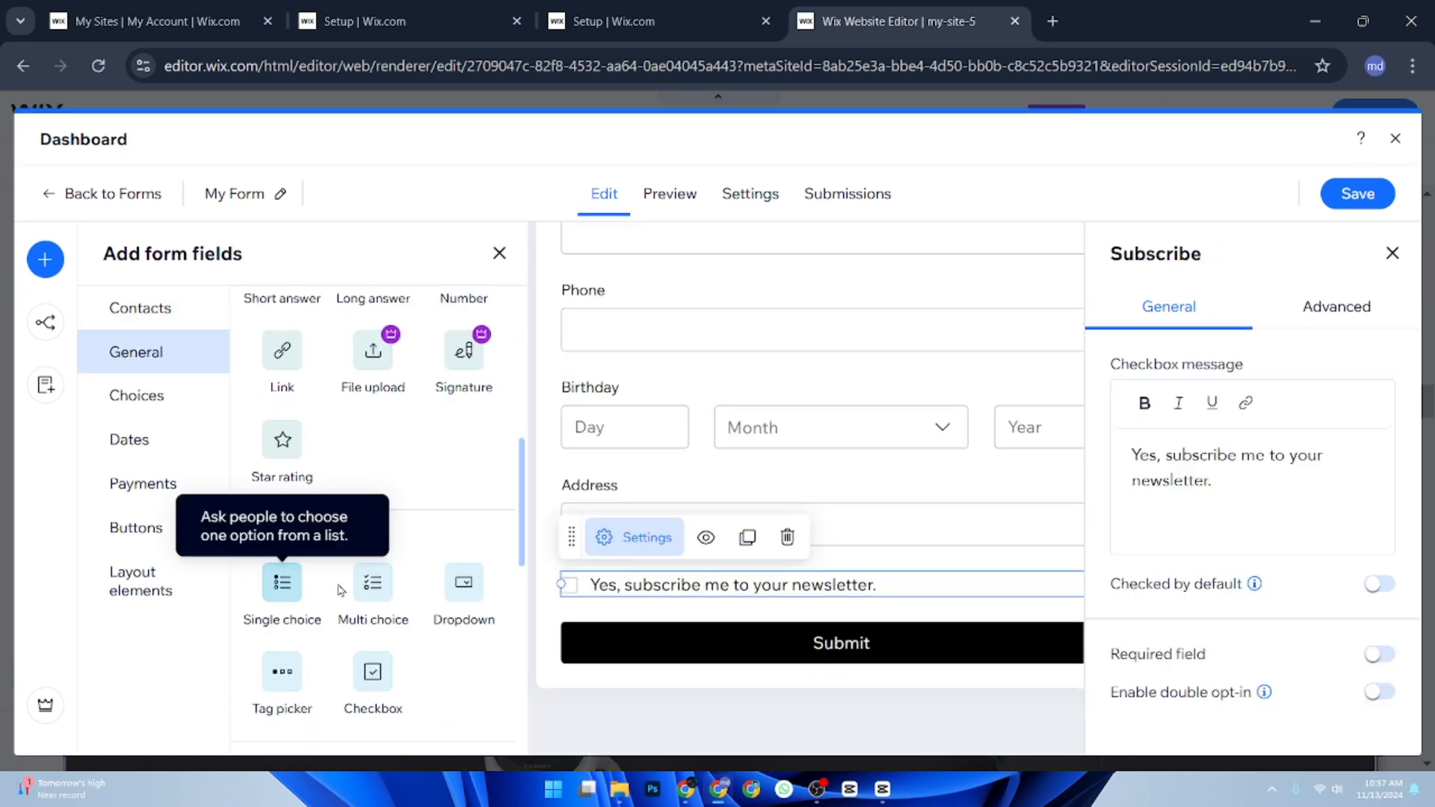
# Change the form's submit button text to "join to the waitlist or notify me" and save the form.
pyautogui.click(841, 643)
pyautogui.doubleClick(1127, 353)
pyautogui.write('join t')
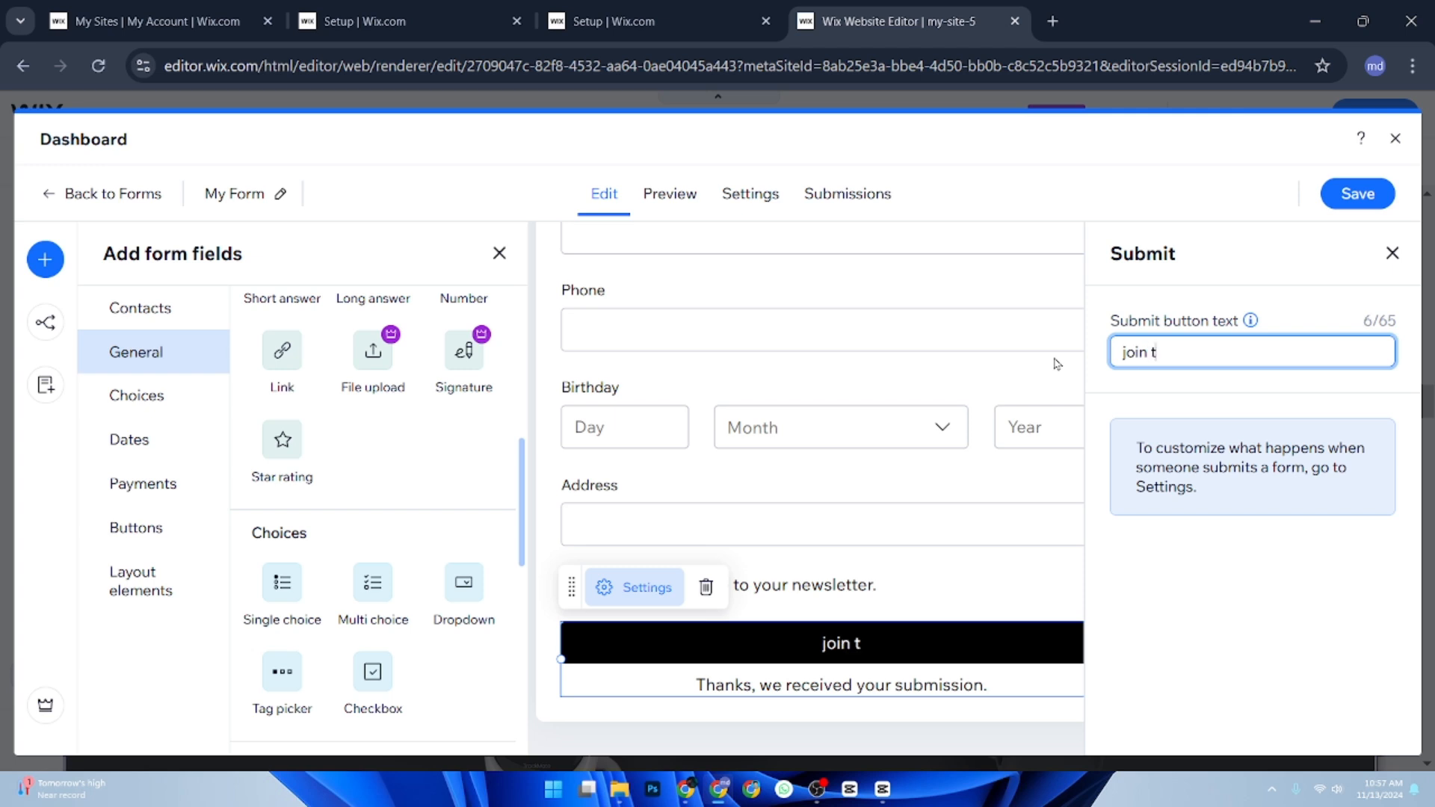
pyautogui.write('o the waitlist')
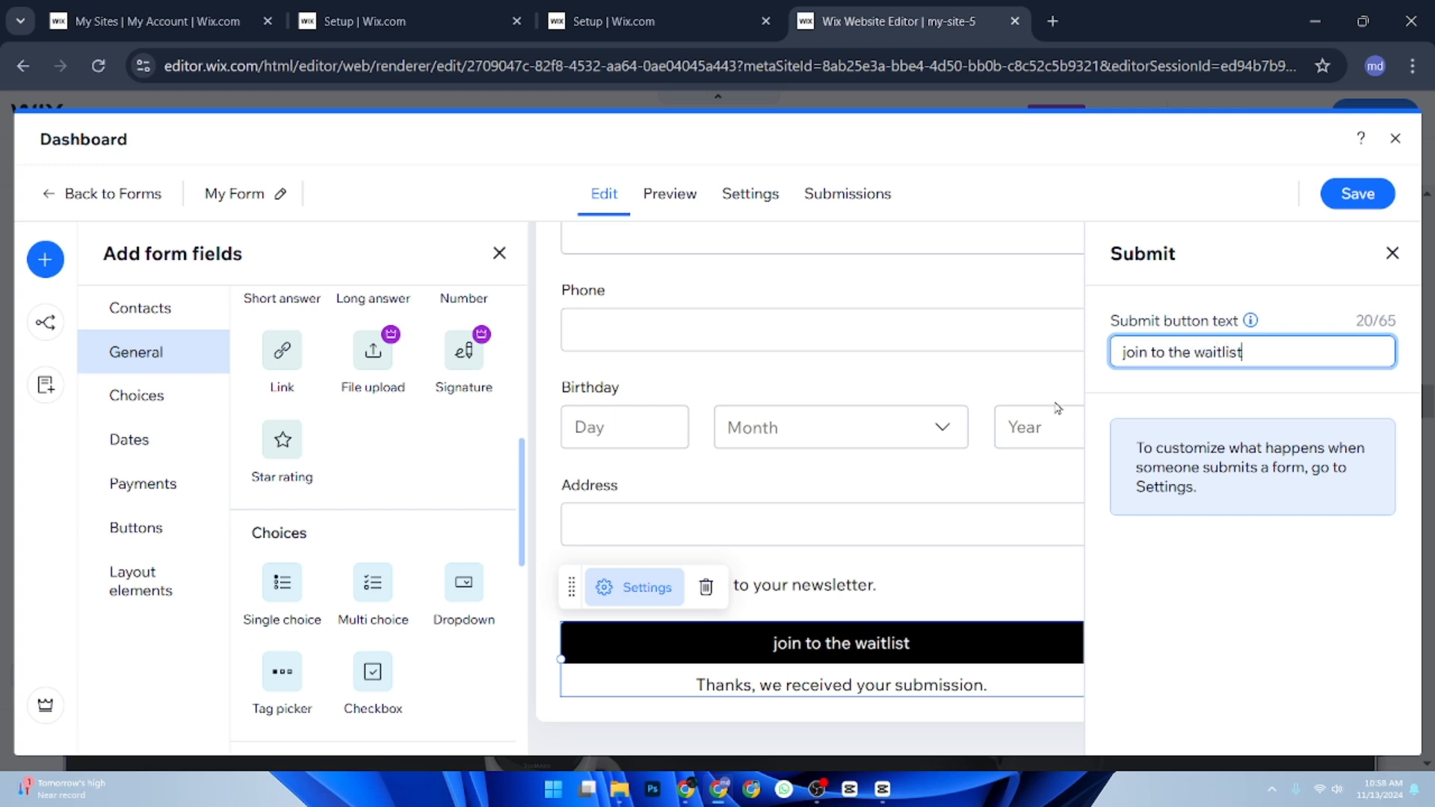
pyautogui.write(' or notify')
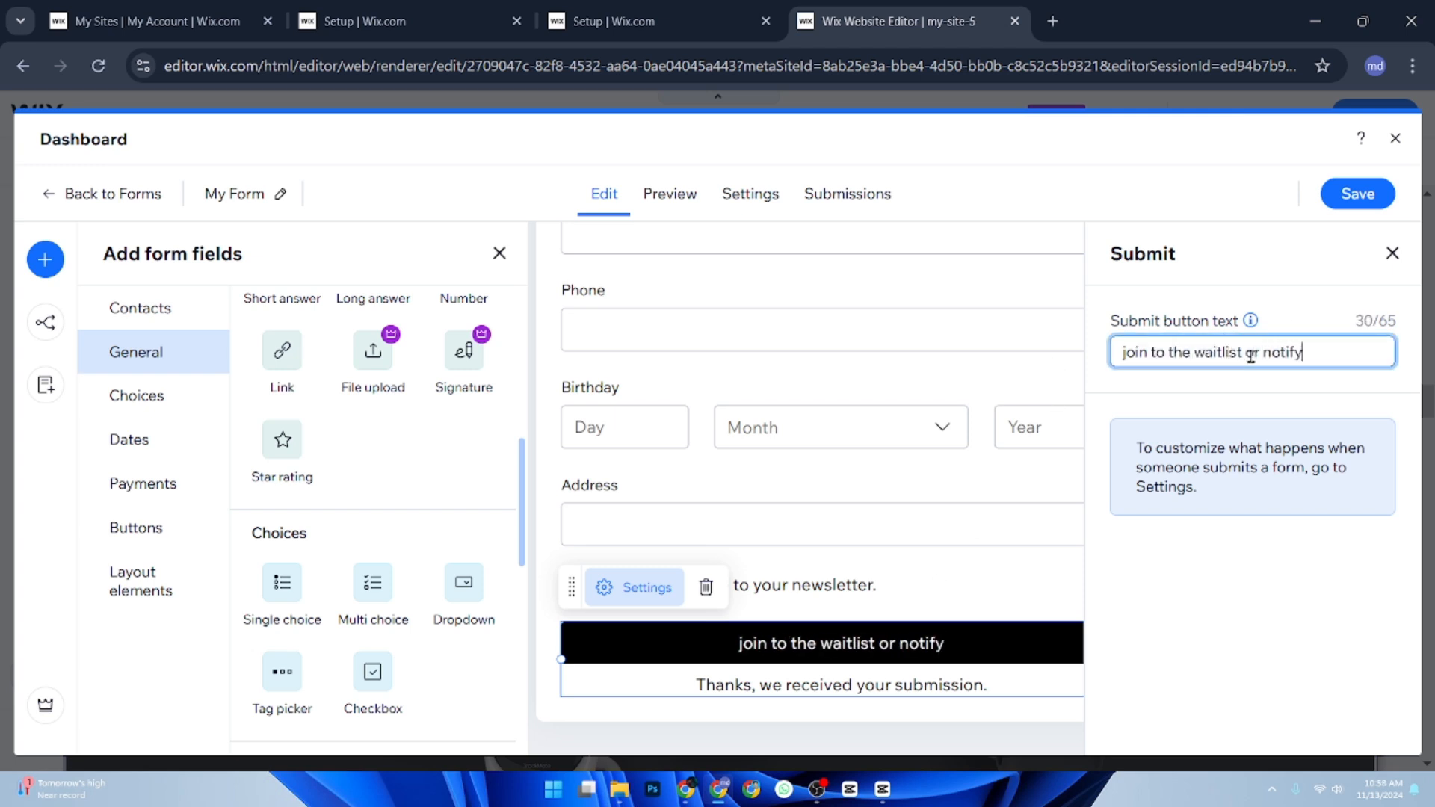
pyautogui.write(' me')
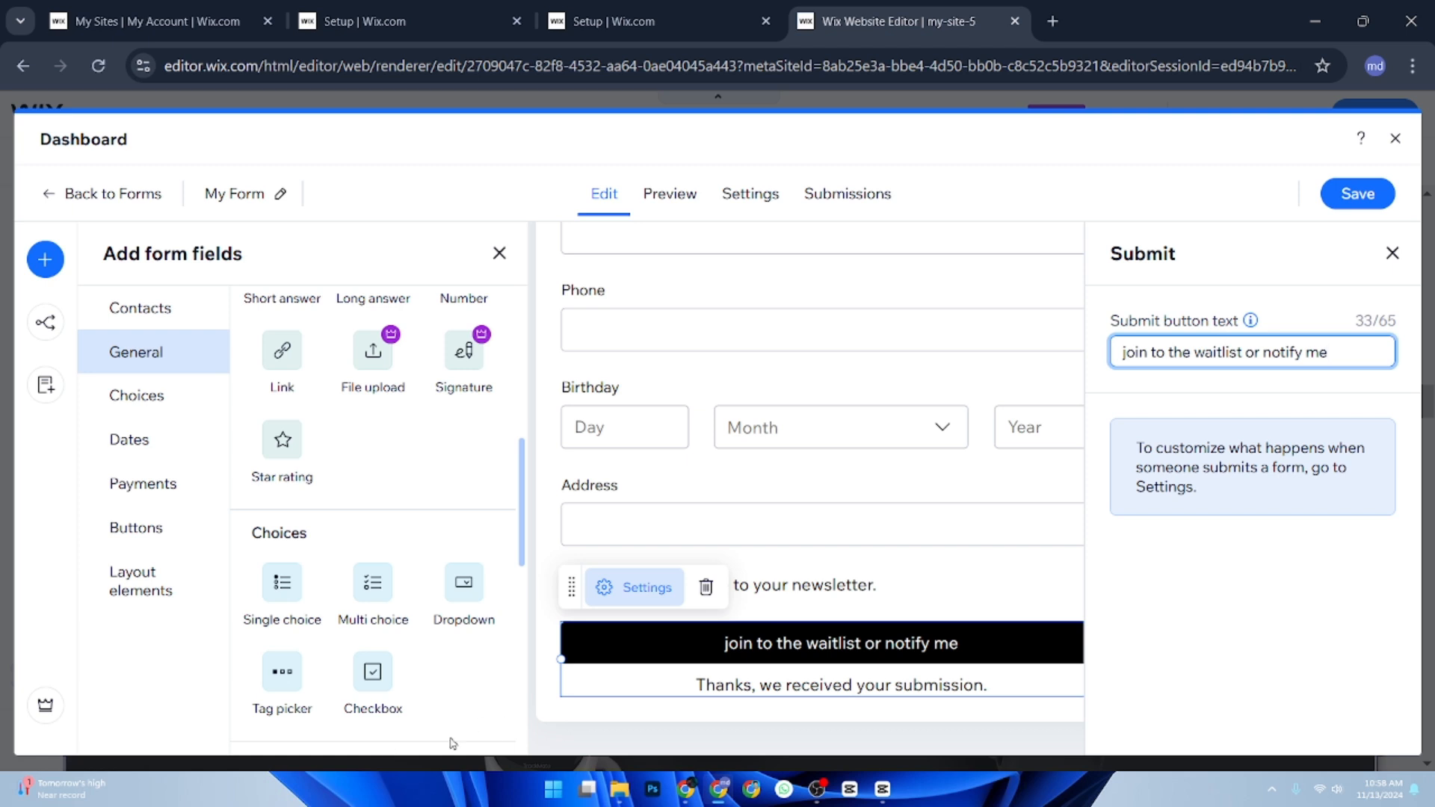
pyautogui.click(1390, 202)
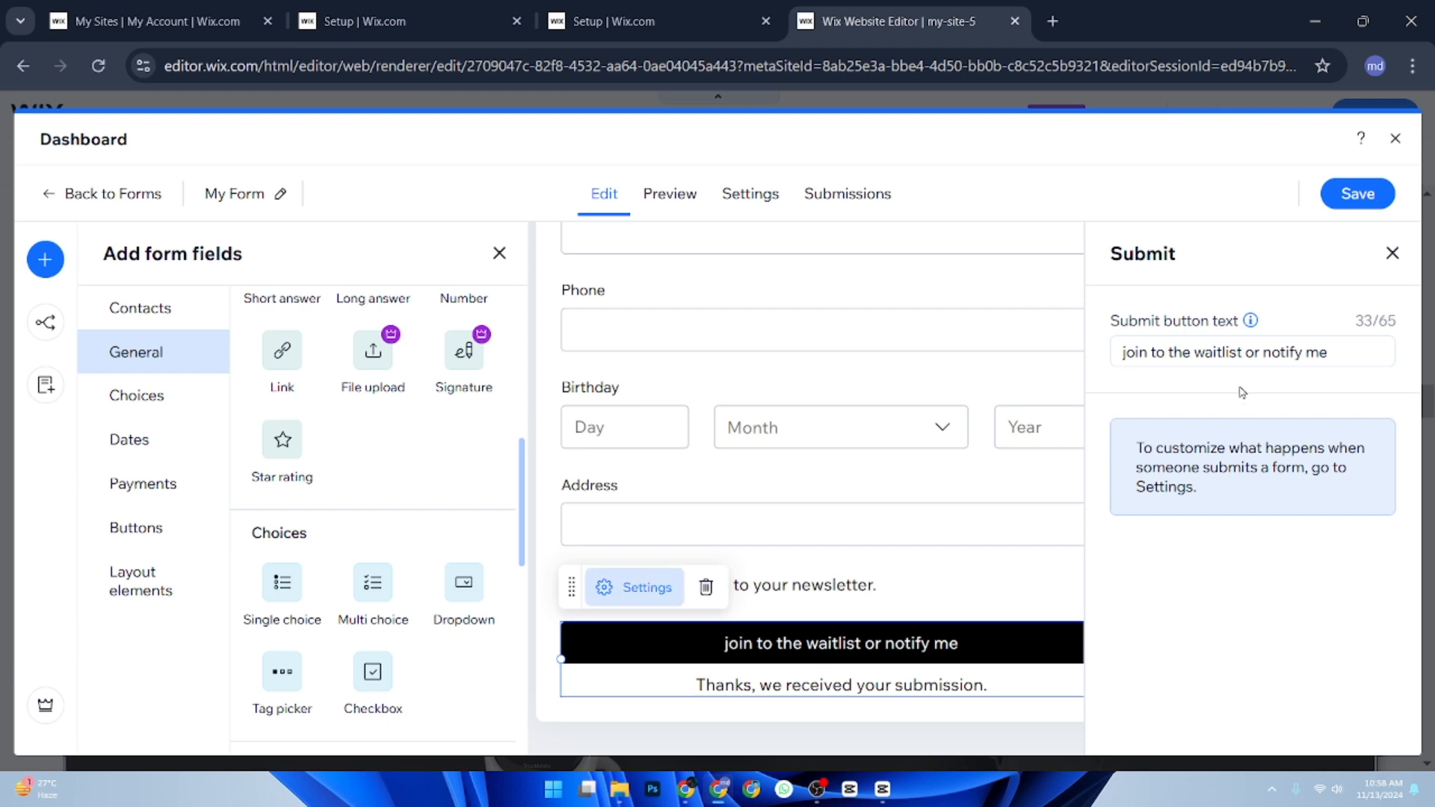
pyautogui.click(1256, 356)
pyautogui.click(1392, 254)
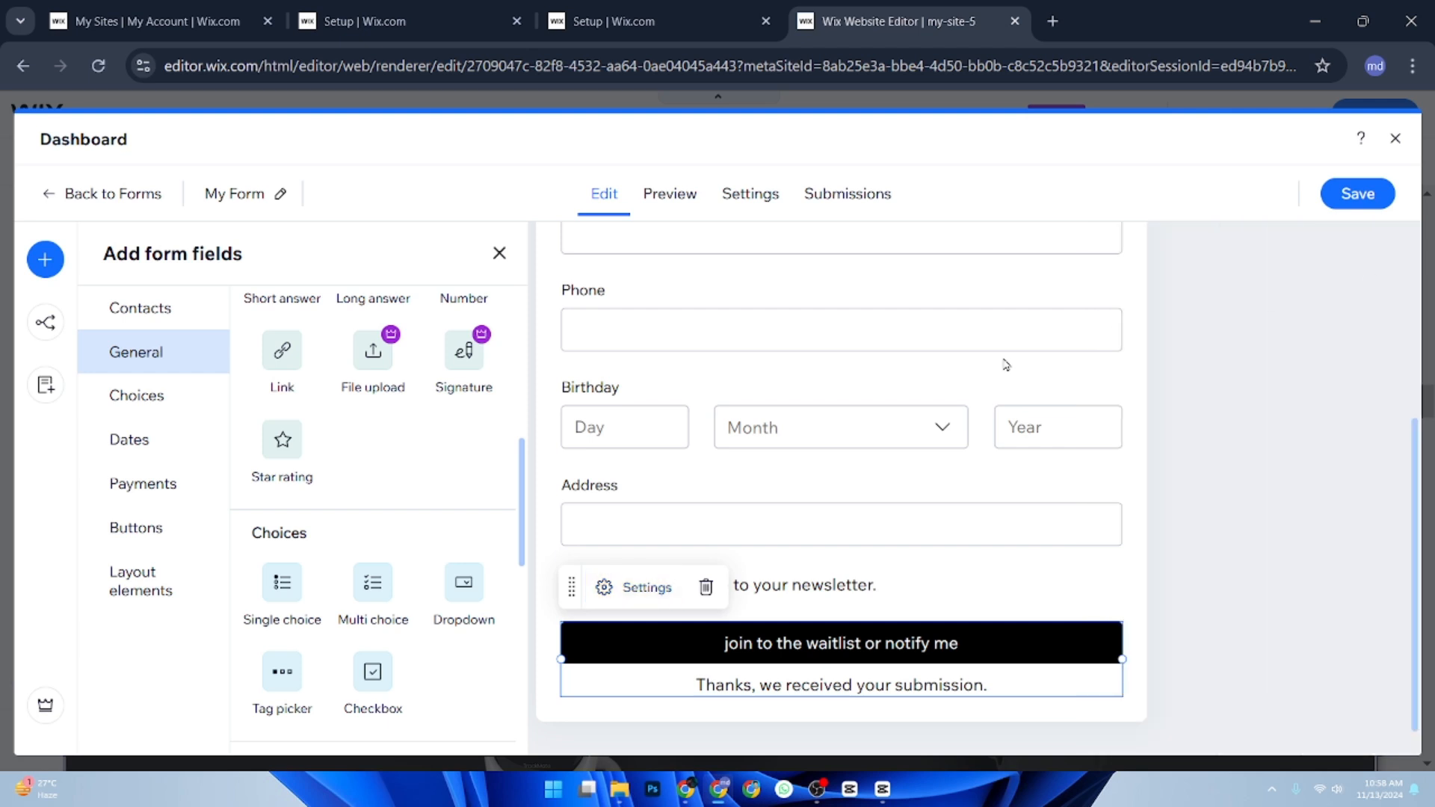
# Preview the form from start to end and test its newsletter subscription checkbox.
pyautogui.click(673, 196)
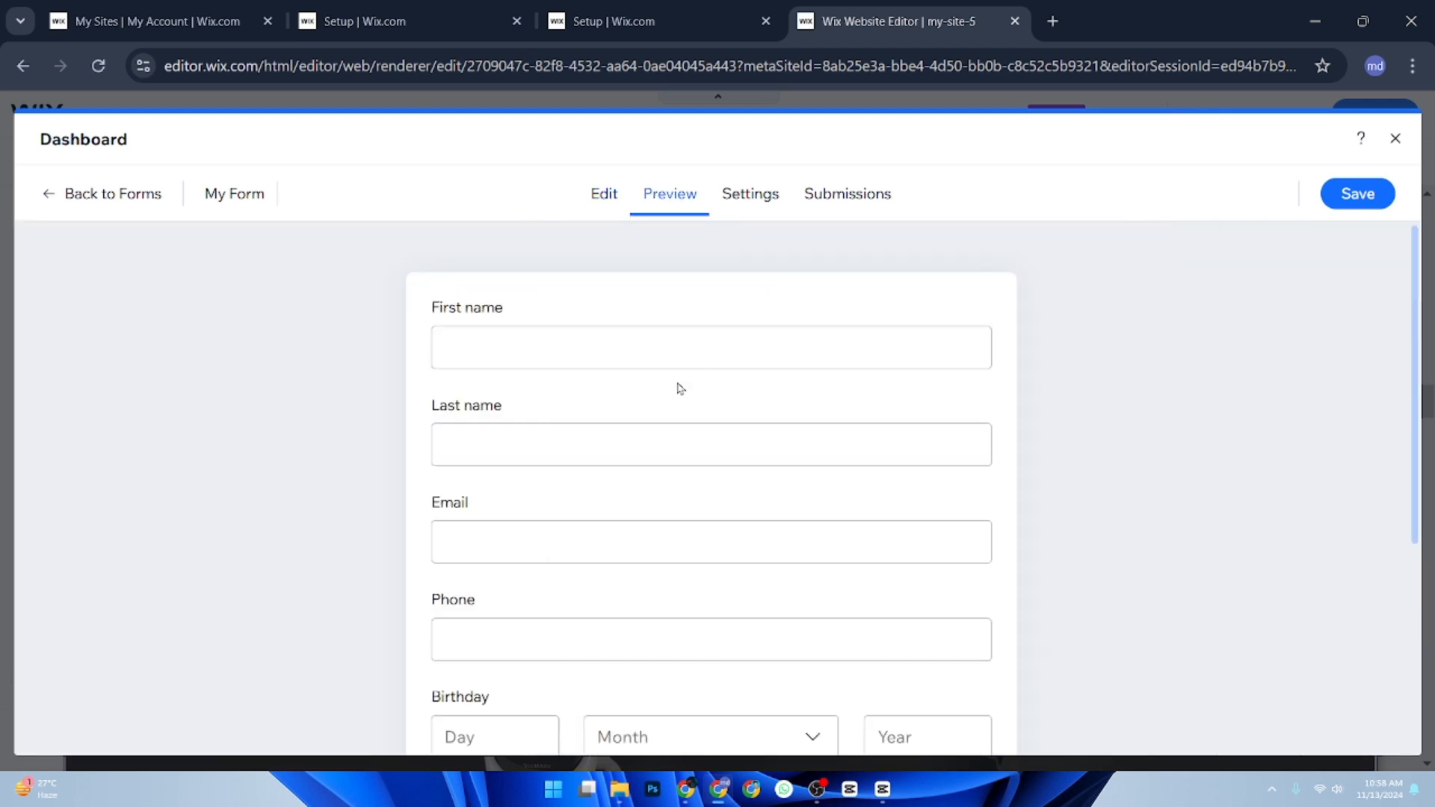
pyautogui.scroll(-5, 676, 388)
pyautogui.scroll(2, 679, 390)
pyautogui.scroll(-3, 679, 388)
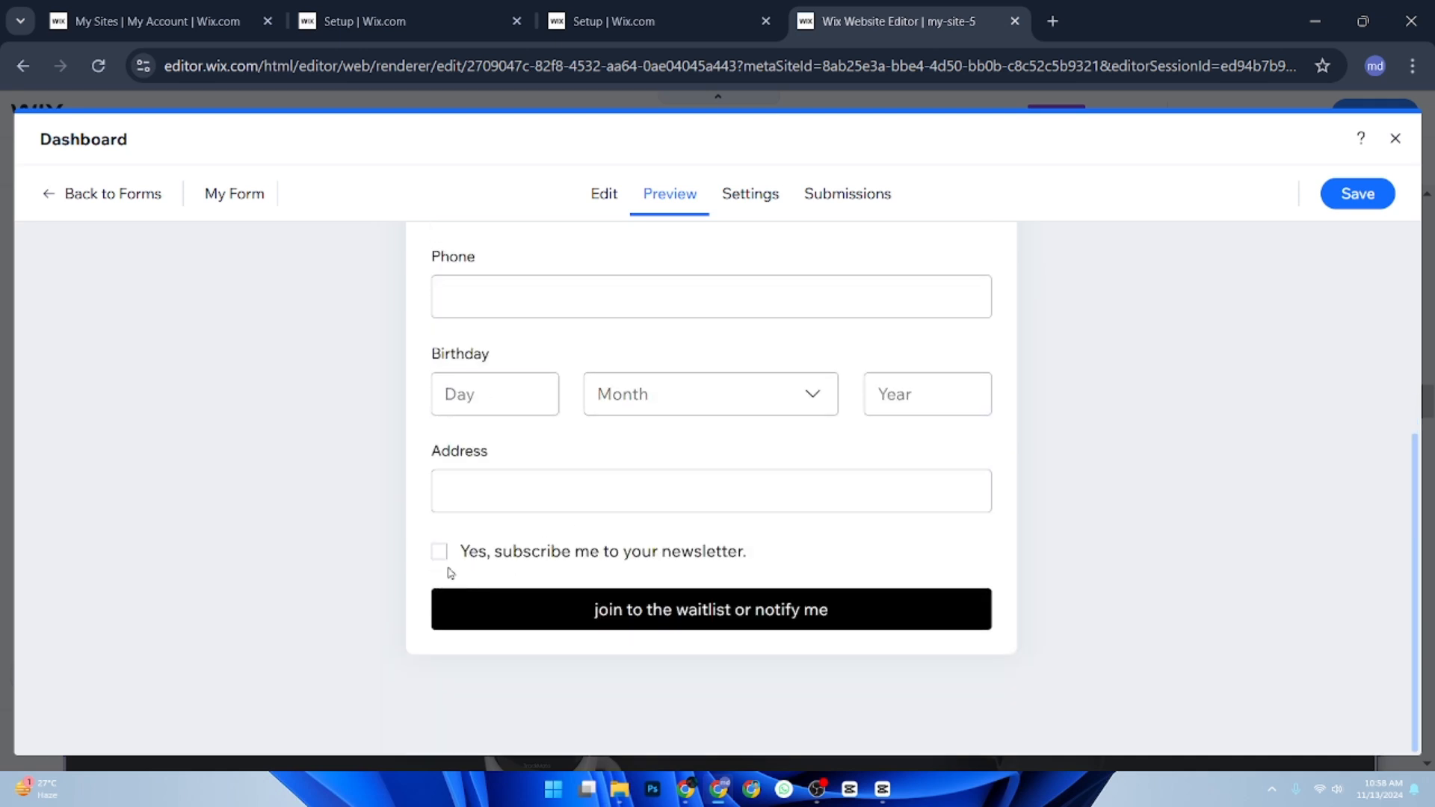
pyautogui.click(439, 554)
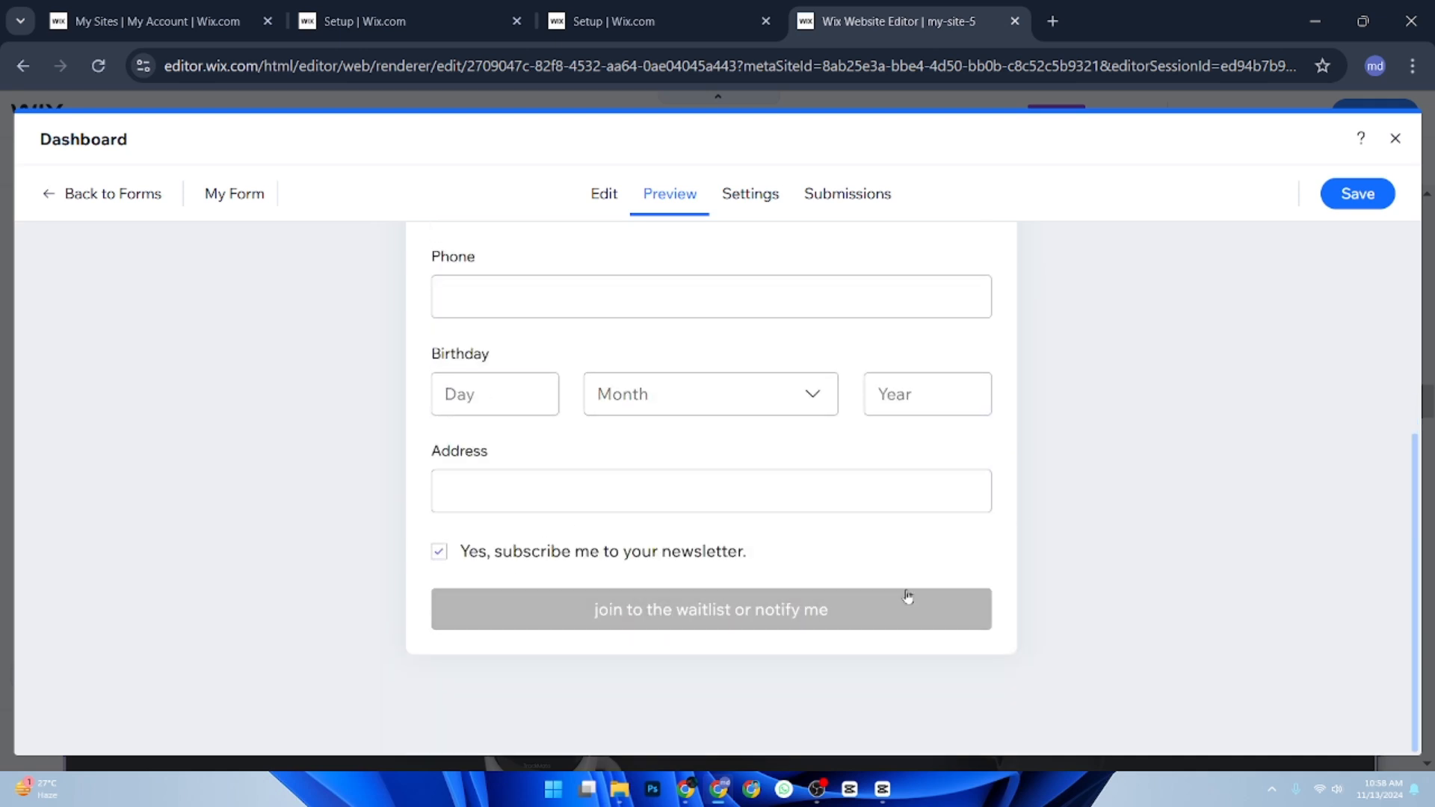
pyautogui.scroll(5, 798, 381)
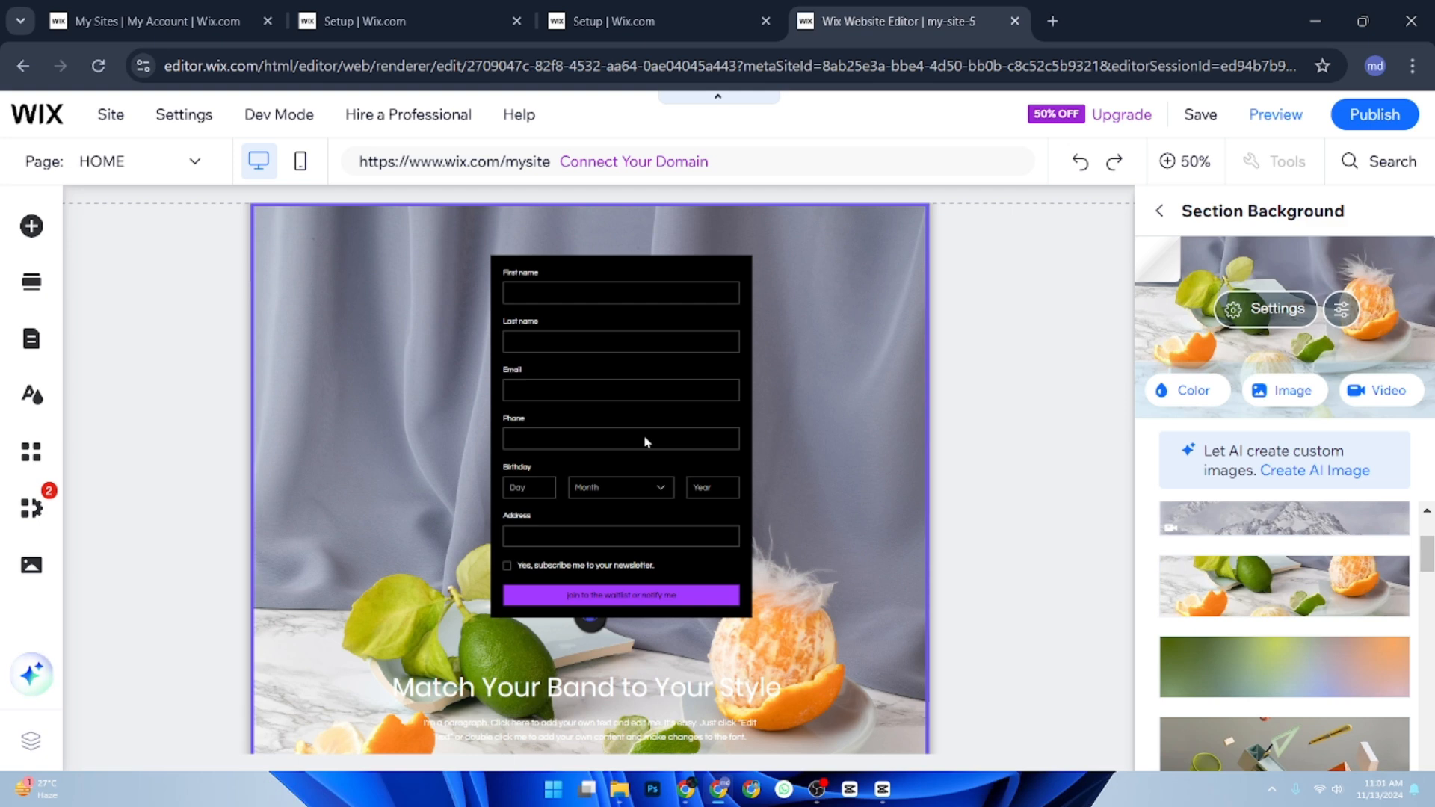
# Open the site's SEO Setup Checklist and start its setup questions.
pyautogui.click(43, 526)
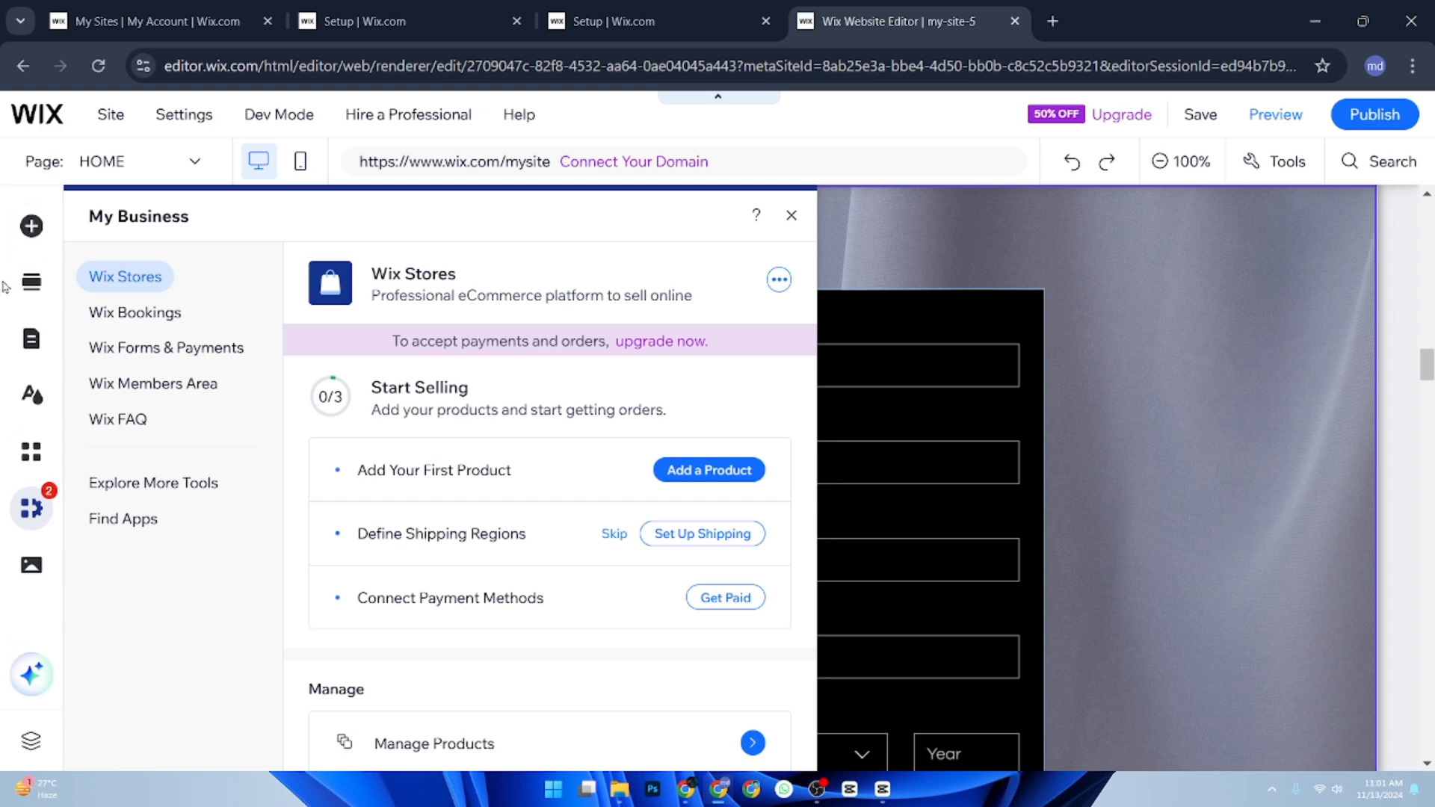
pyautogui.moveTo(184, 118)
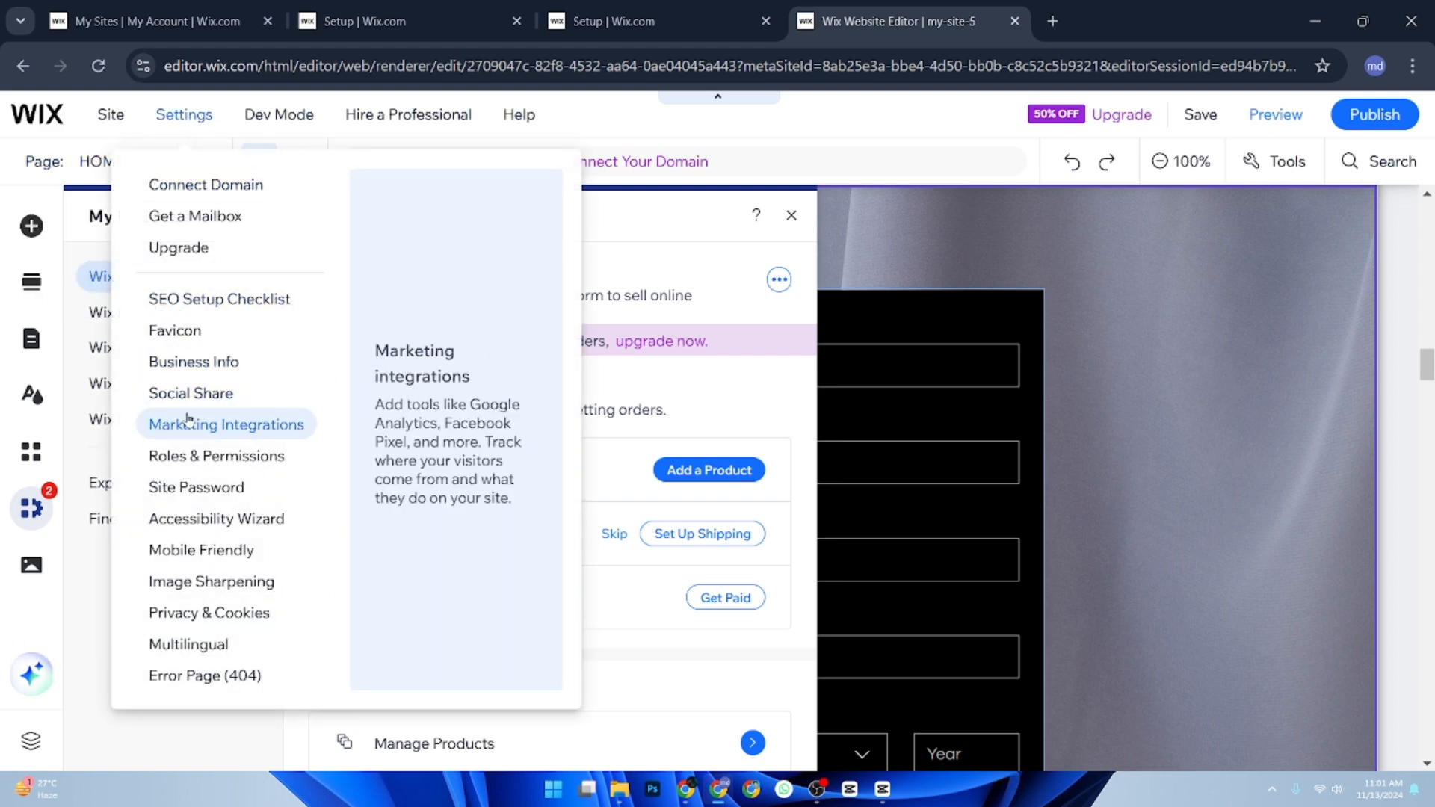
pyautogui.click(195, 300)
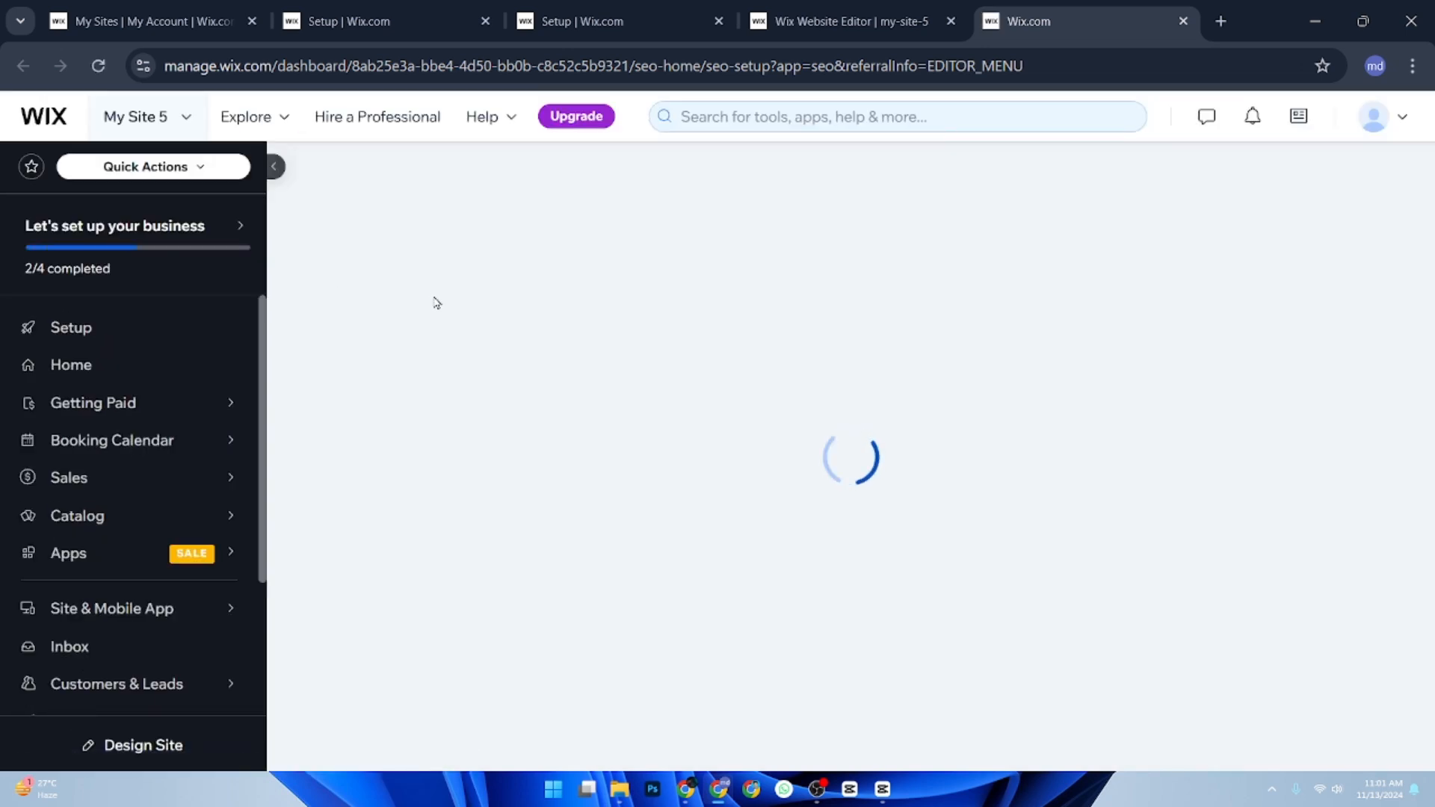
pyautogui.scroll(-5, 457, 317)
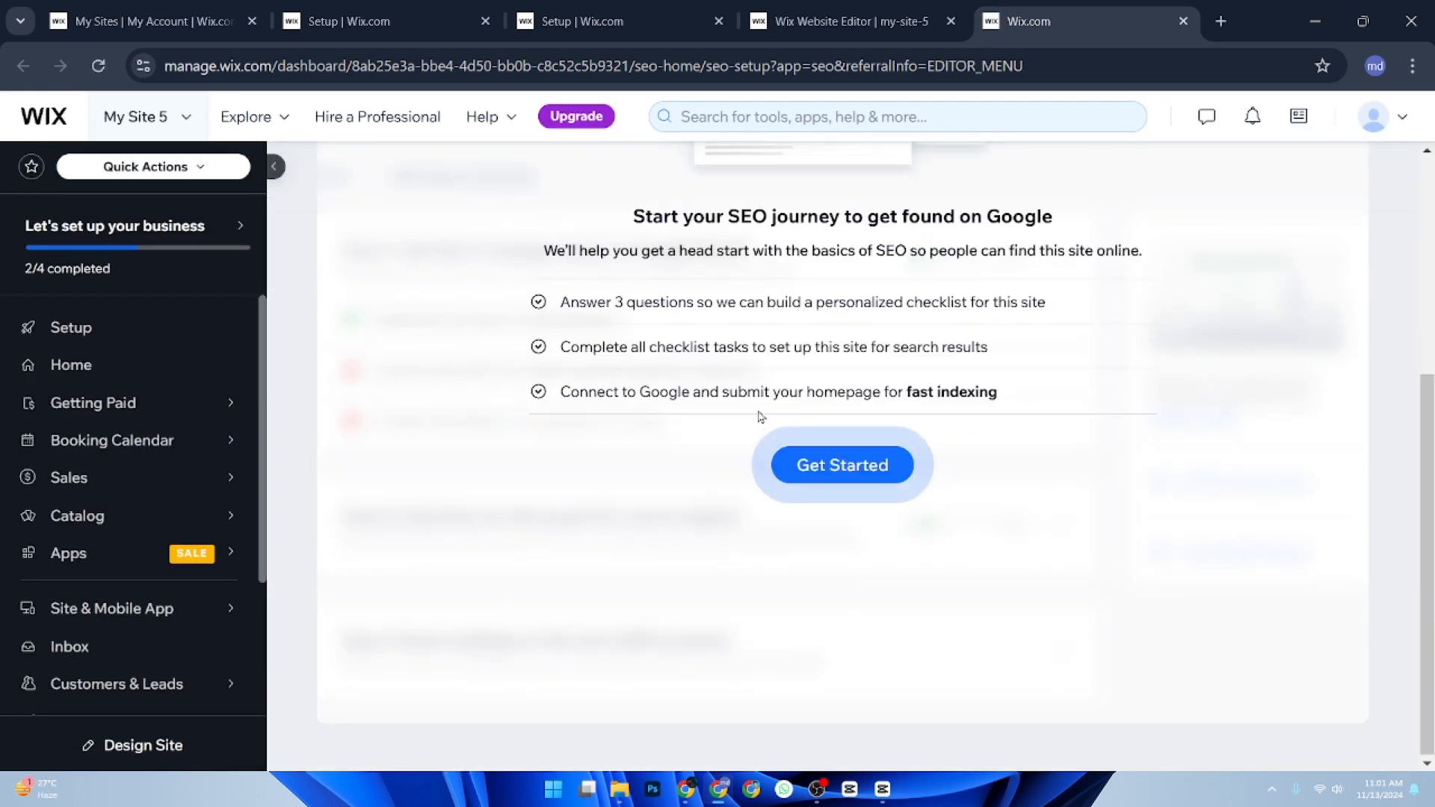
pyautogui.click(813, 467)
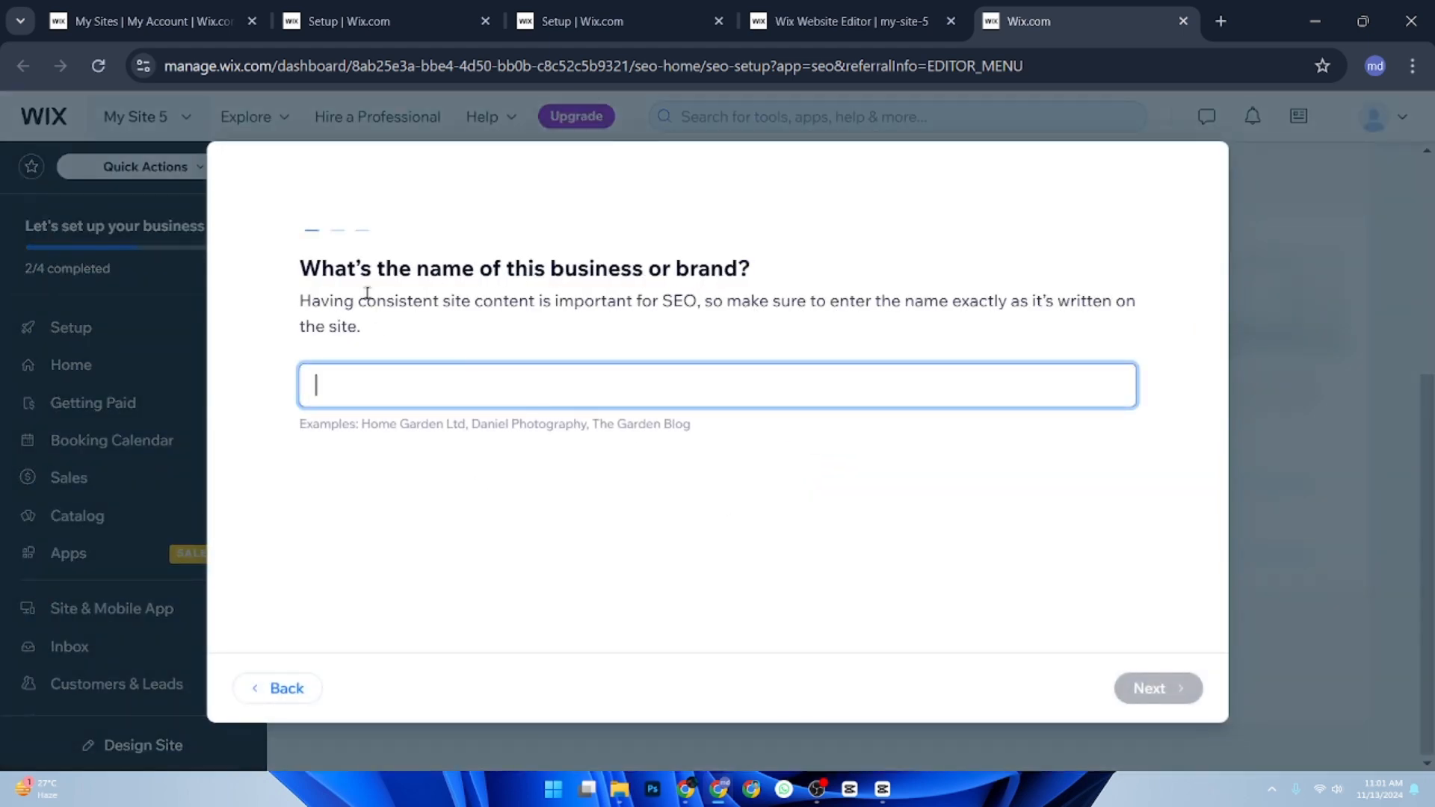
# Enter "food" as the business or brand name in the SEO setup and continue.
pyautogui.moveTo(357, 269); pyautogui.dragTo(785, 304)
pyautogui.click(558, 380)
pyautogui.write('foody')
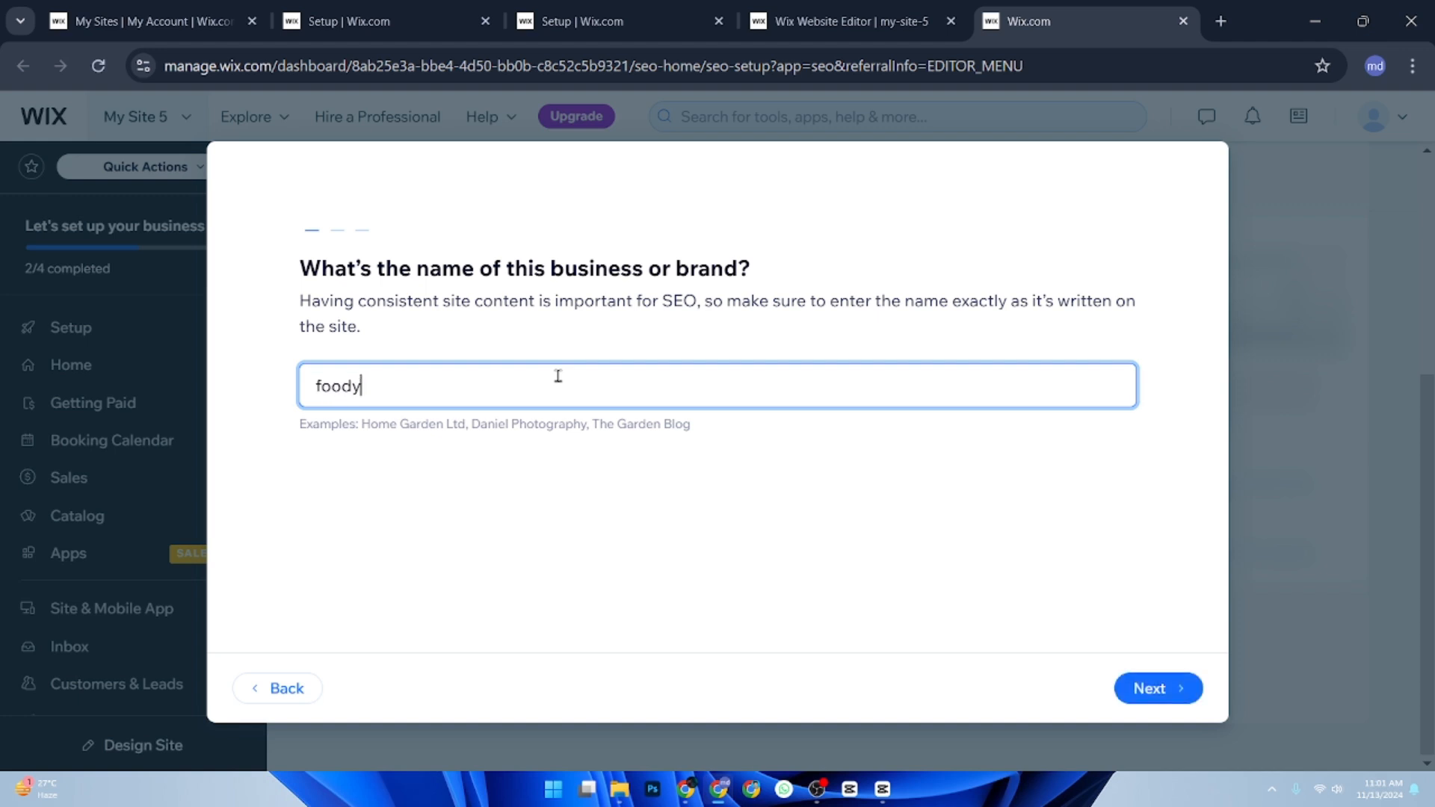
pyautogui.press('Return')
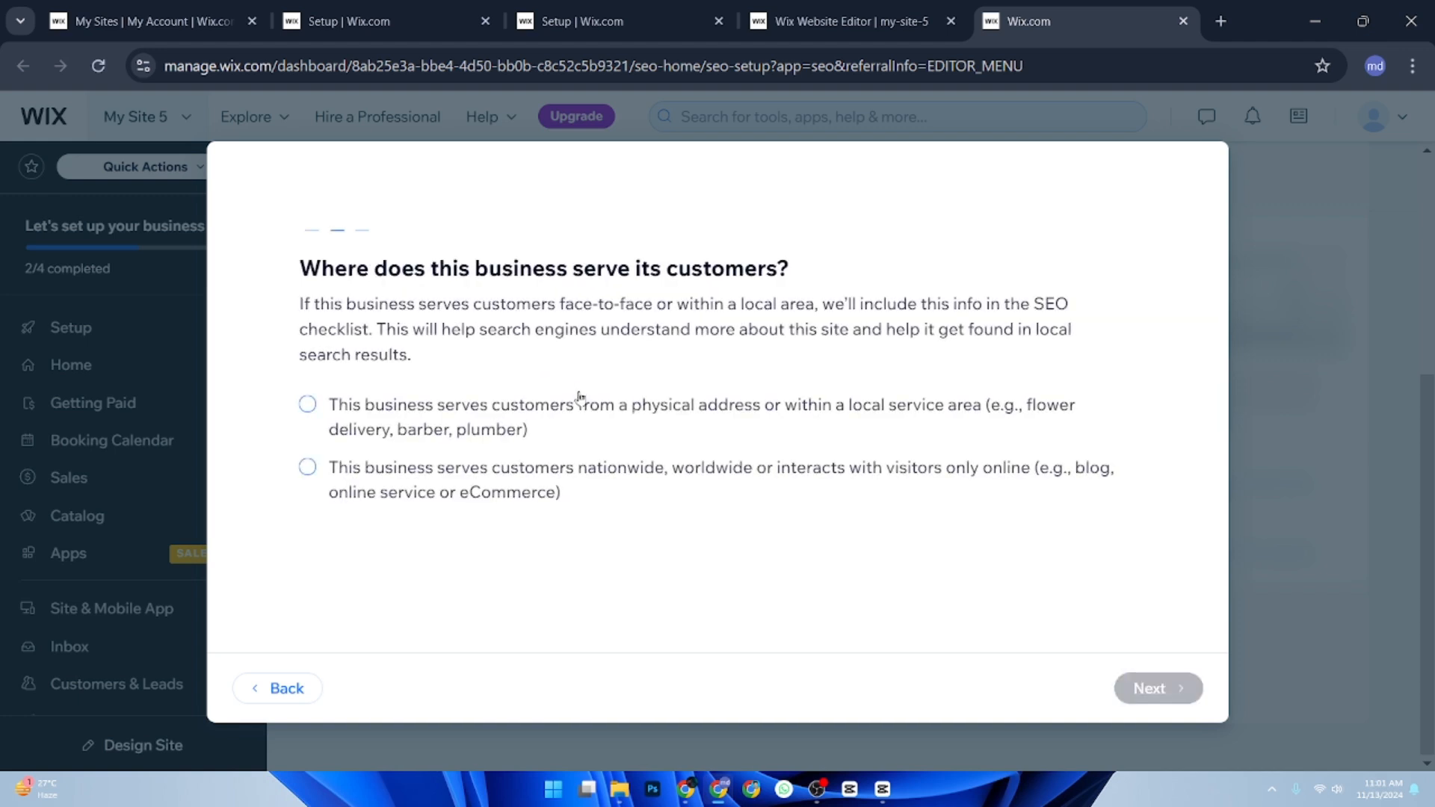
# Specify that the business serves customers nationwide, worldwide or only online, and continue the SEO setup.
pyautogui.click(547, 439)
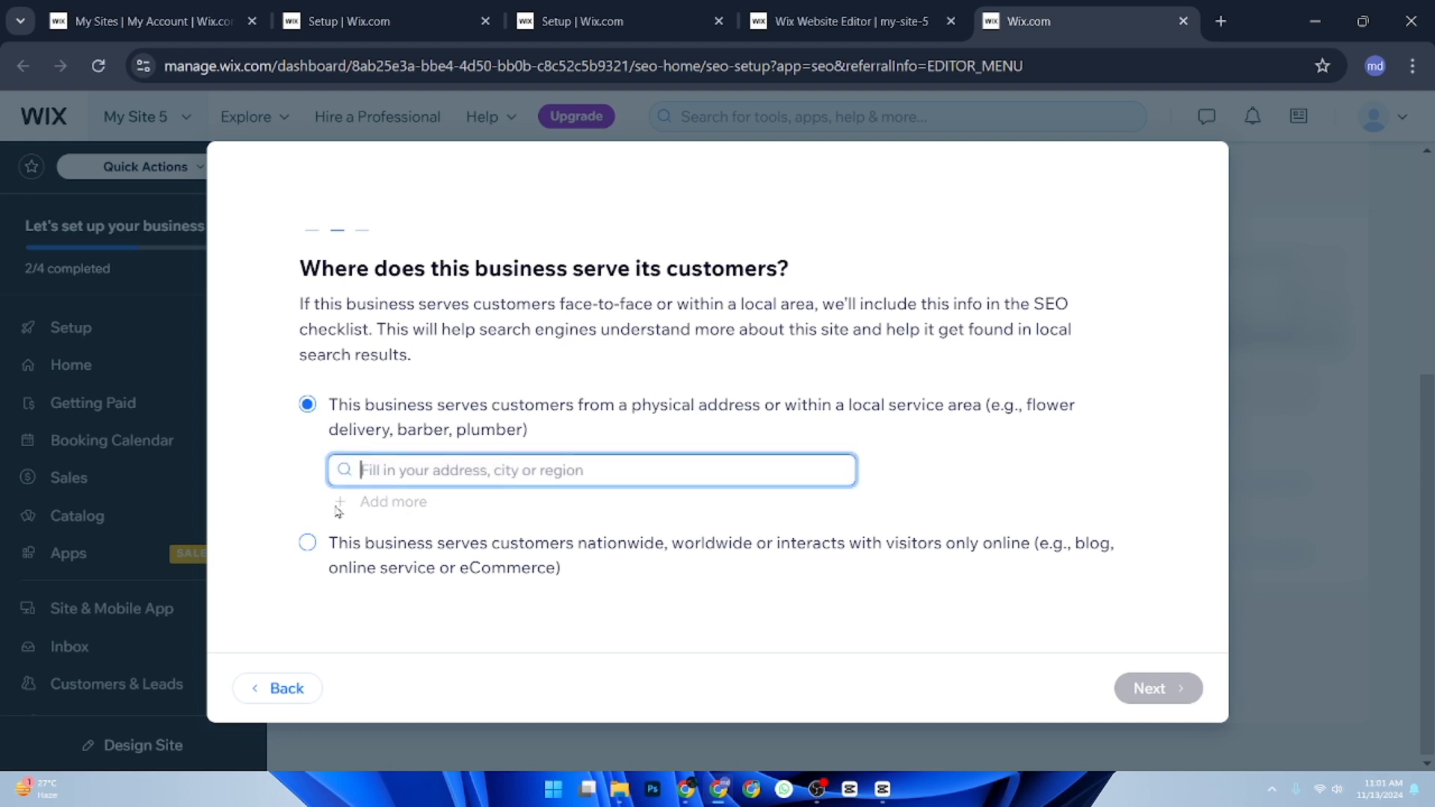
pyautogui.moveTo(338, 543); pyautogui.dragTo(345, 547)
pyautogui.click(307, 542)
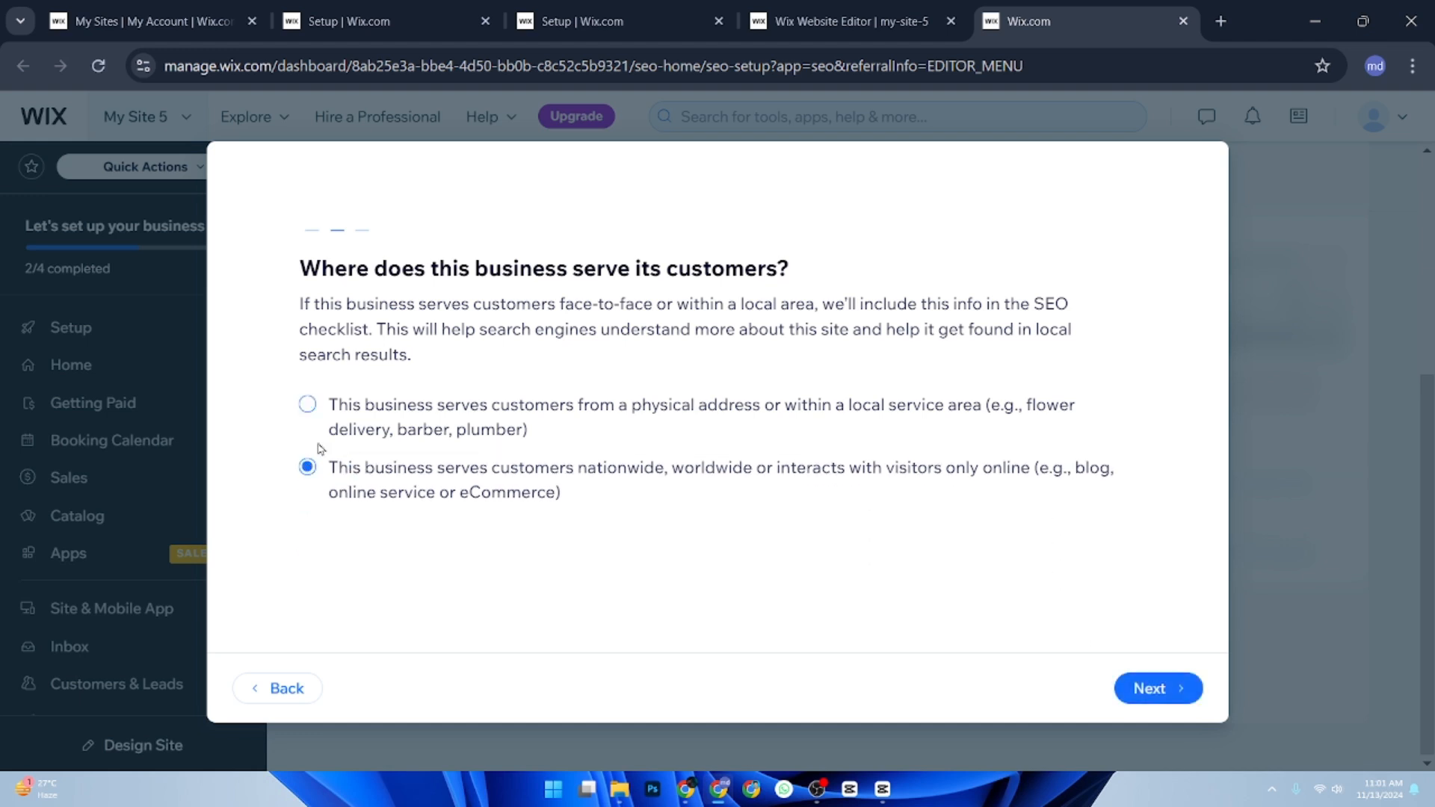
pyautogui.click(1178, 688)
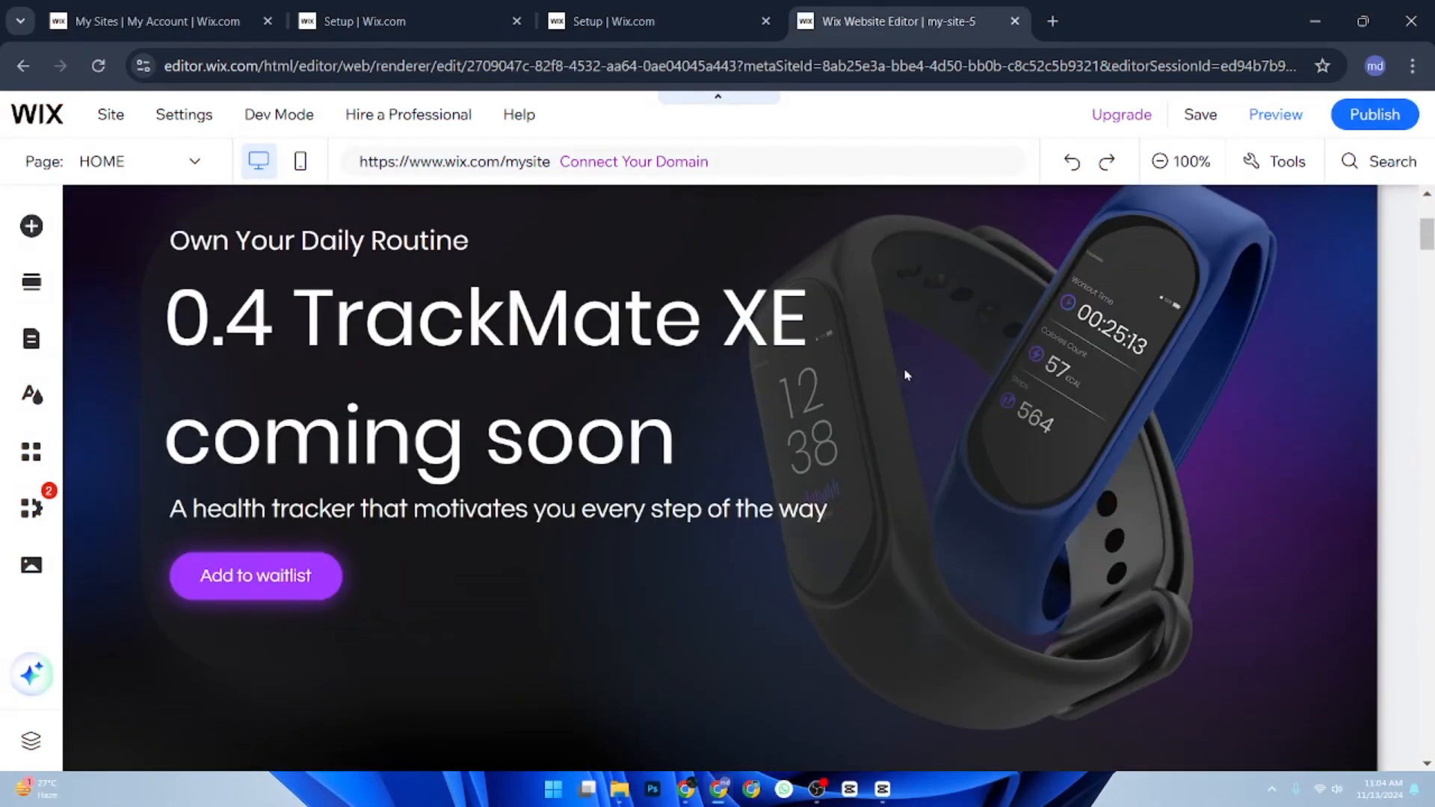
# Publish the site and dismiss the publishing confirmation.
pyautogui.scroll(3, 906, 375)
pyautogui.scroll(-4, 906, 377)
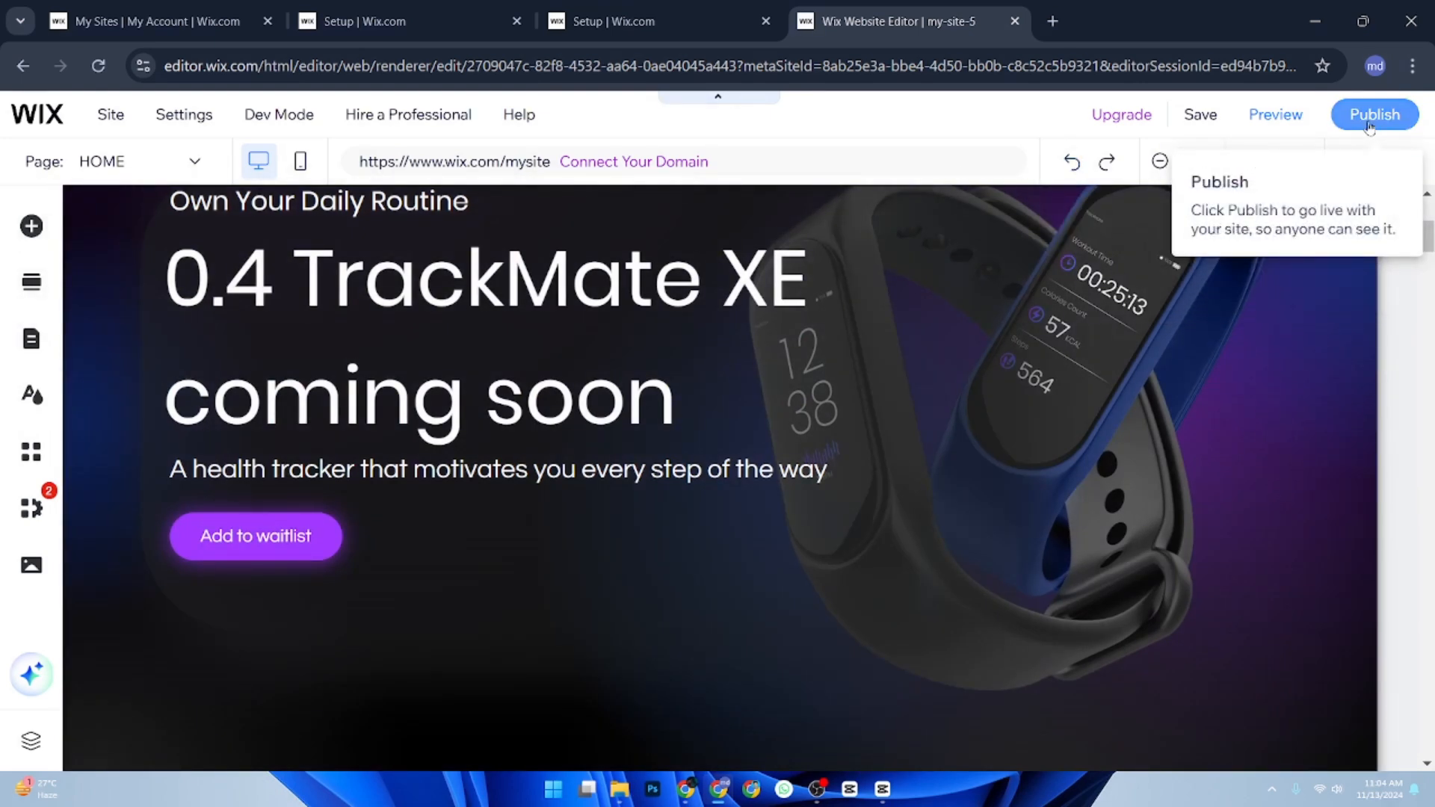
pyautogui.click(1372, 120)
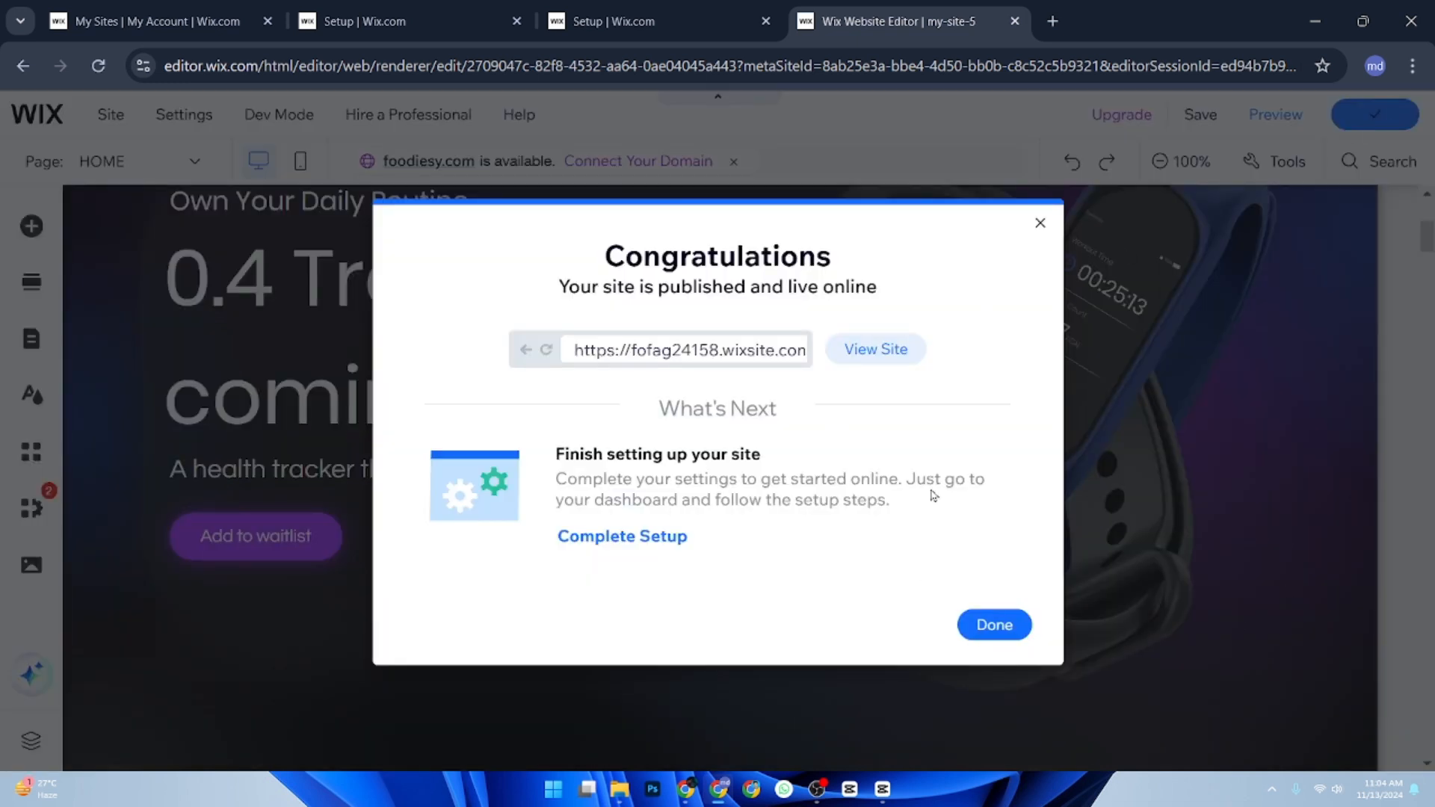
pyautogui.click(1003, 626)
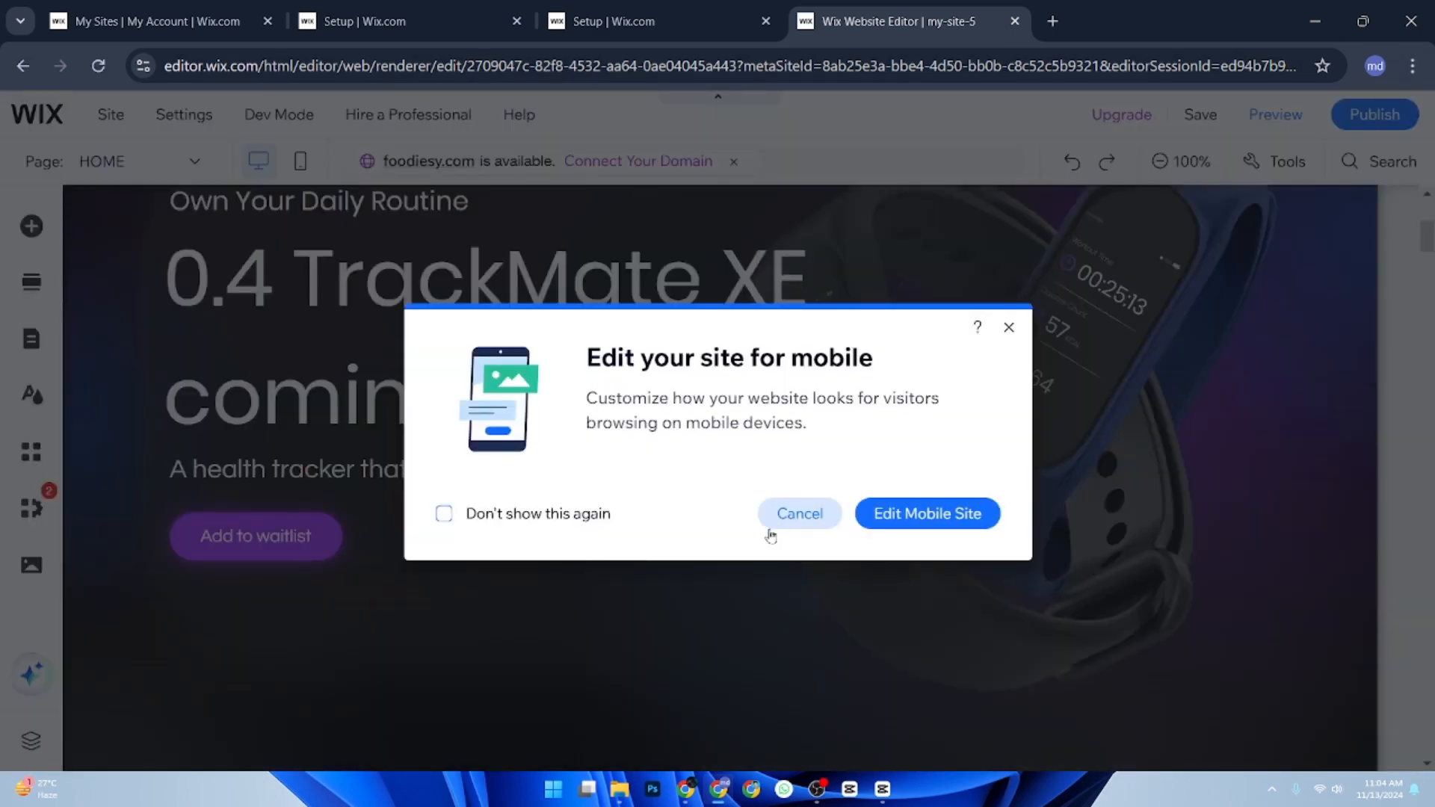
# Switch to editing the mobile version of the site, skipping the introductory tour.
pyautogui.click(912, 514)
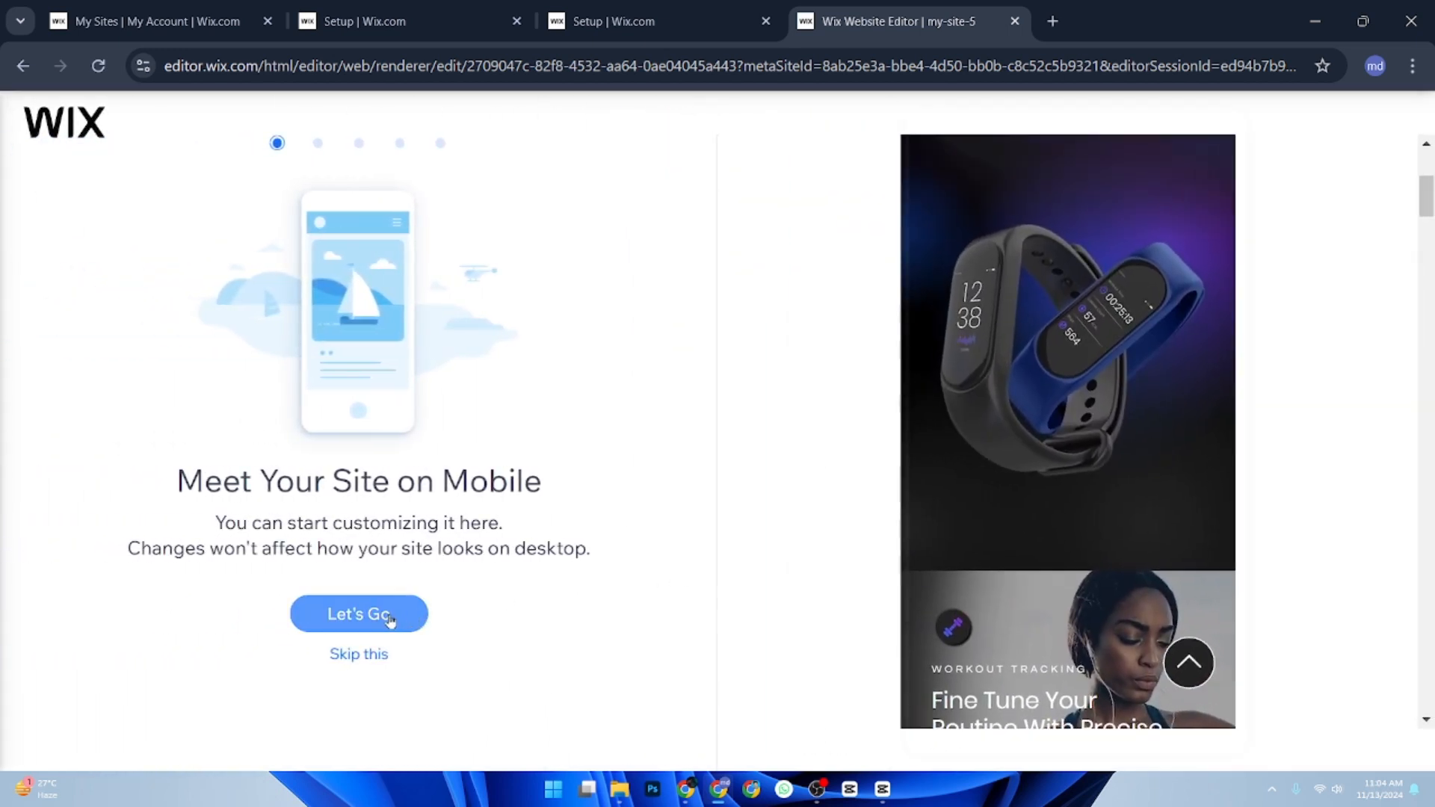
pyautogui.click(376, 662)
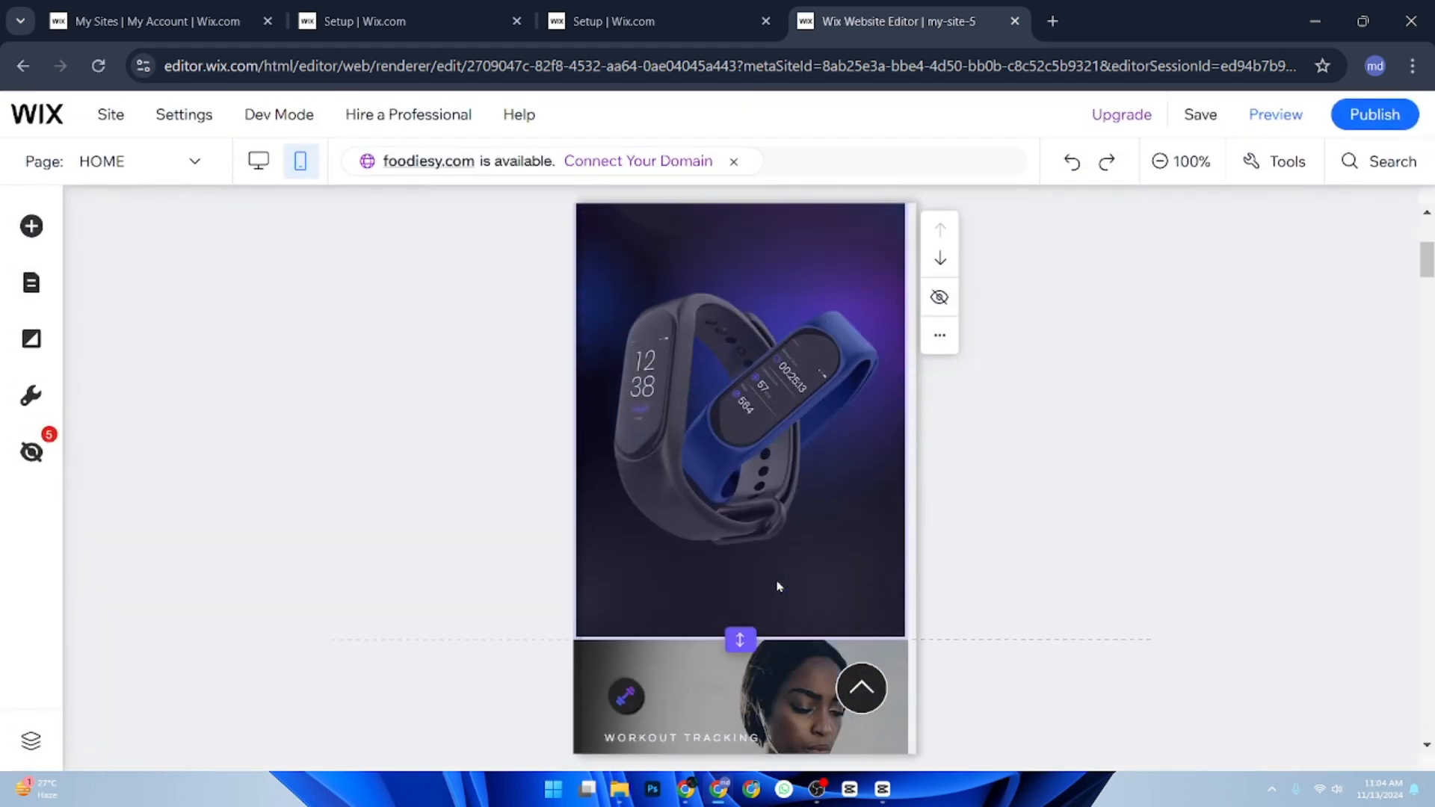
pyautogui.scroll(-5, 777, 587)
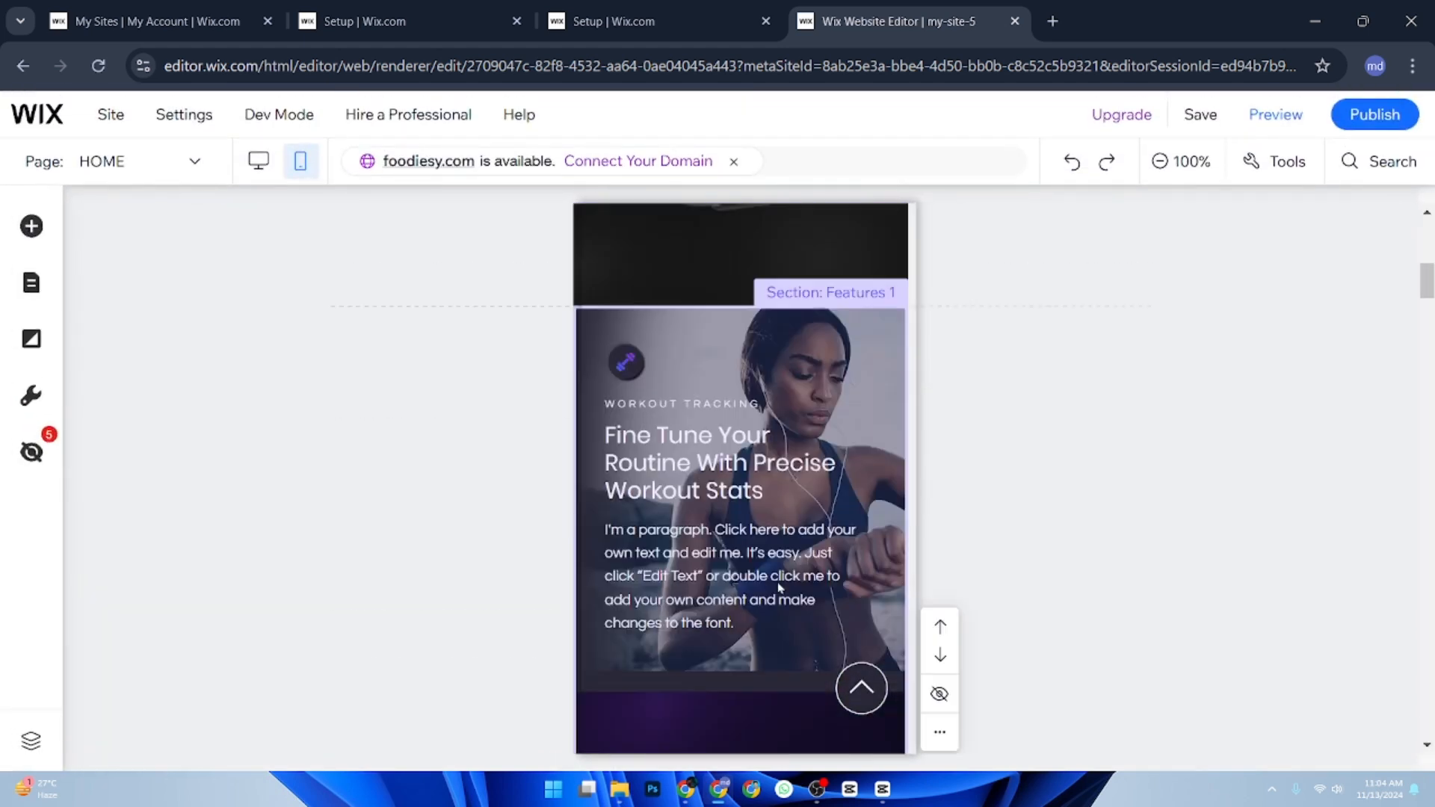
# Preview the mobile site, dismiss the QR code popup and review the page down to its footer.
pyautogui.click(1292, 131)
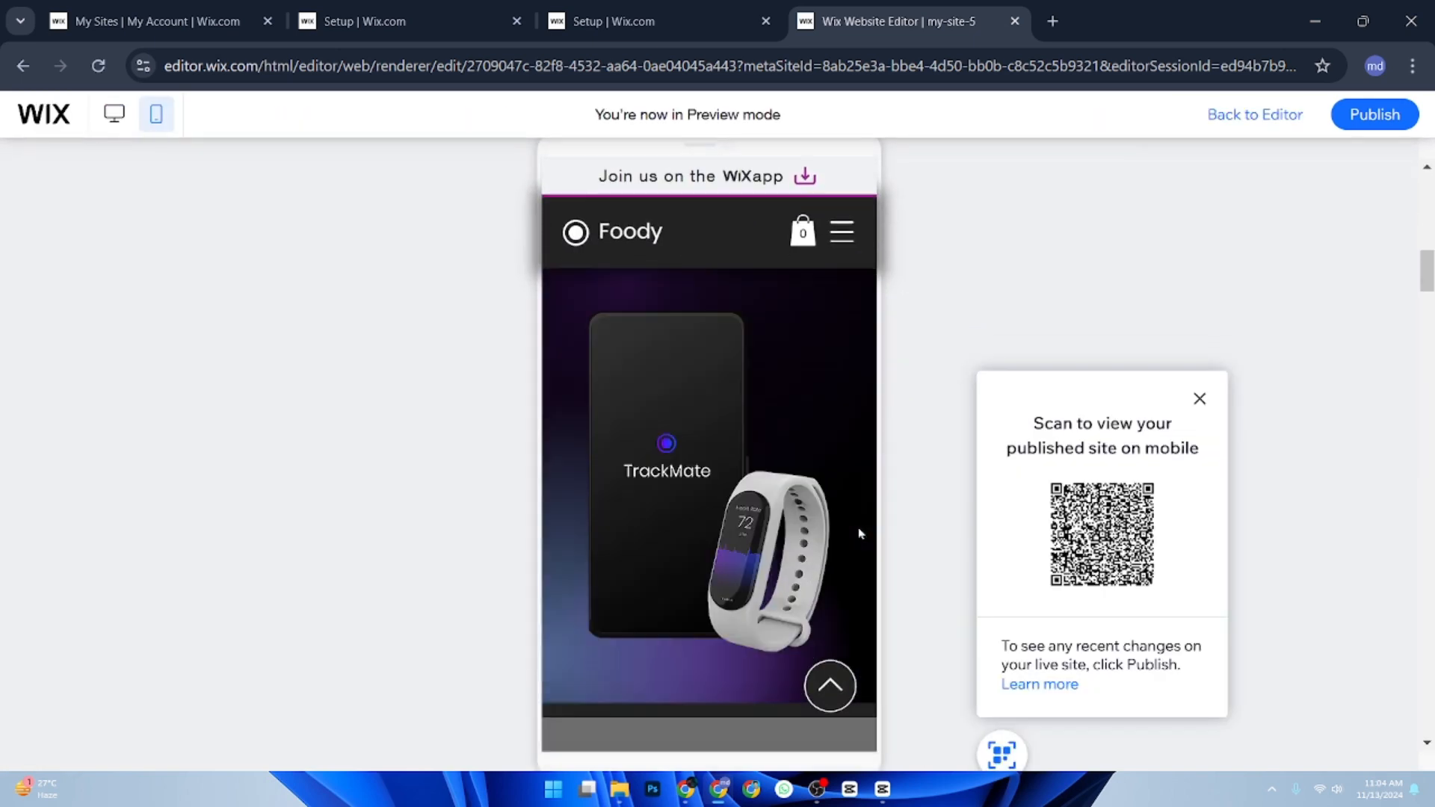
pyautogui.click(1168, 399)
pyautogui.scroll(-3, 848, 493)
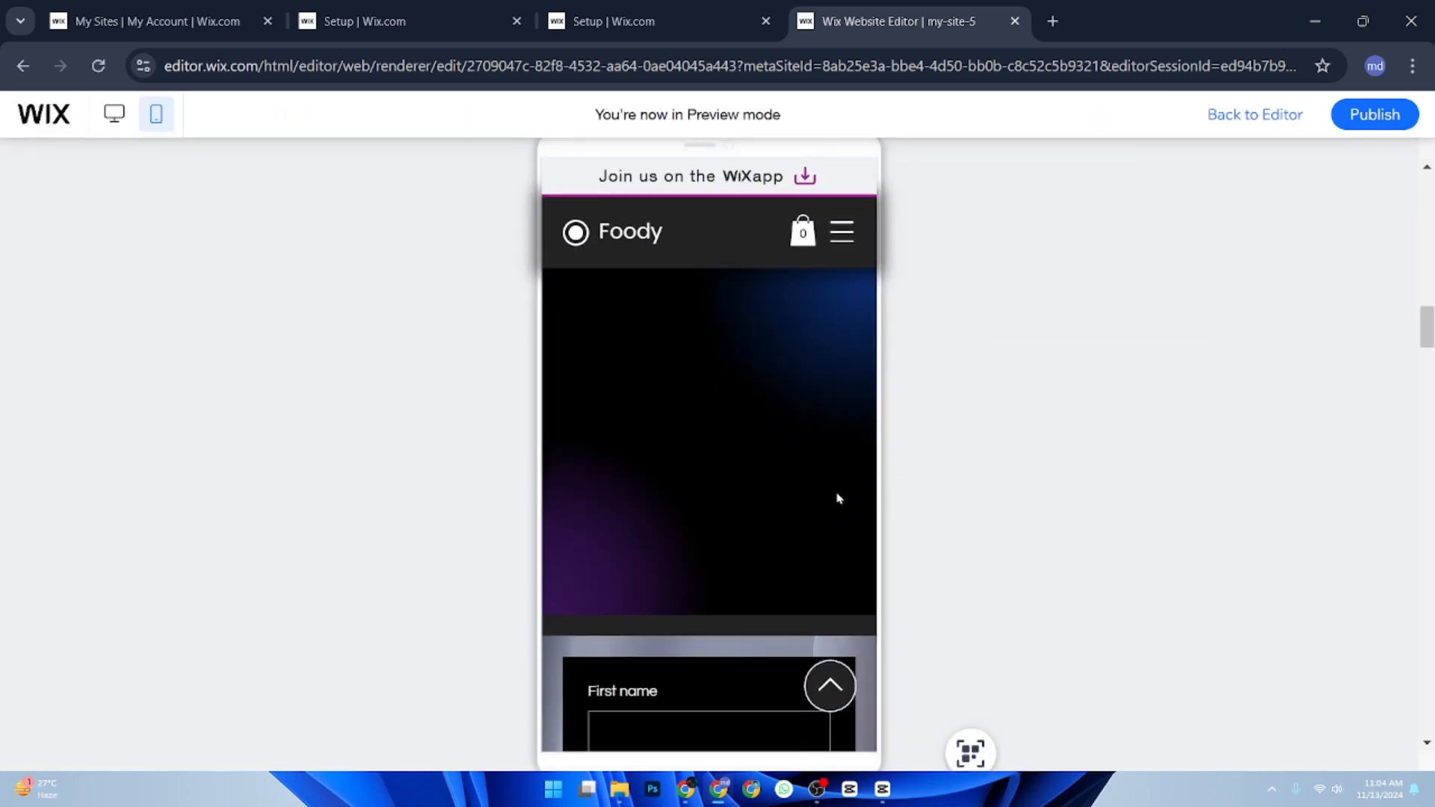
pyautogui.scroll(-10, 838, 498)
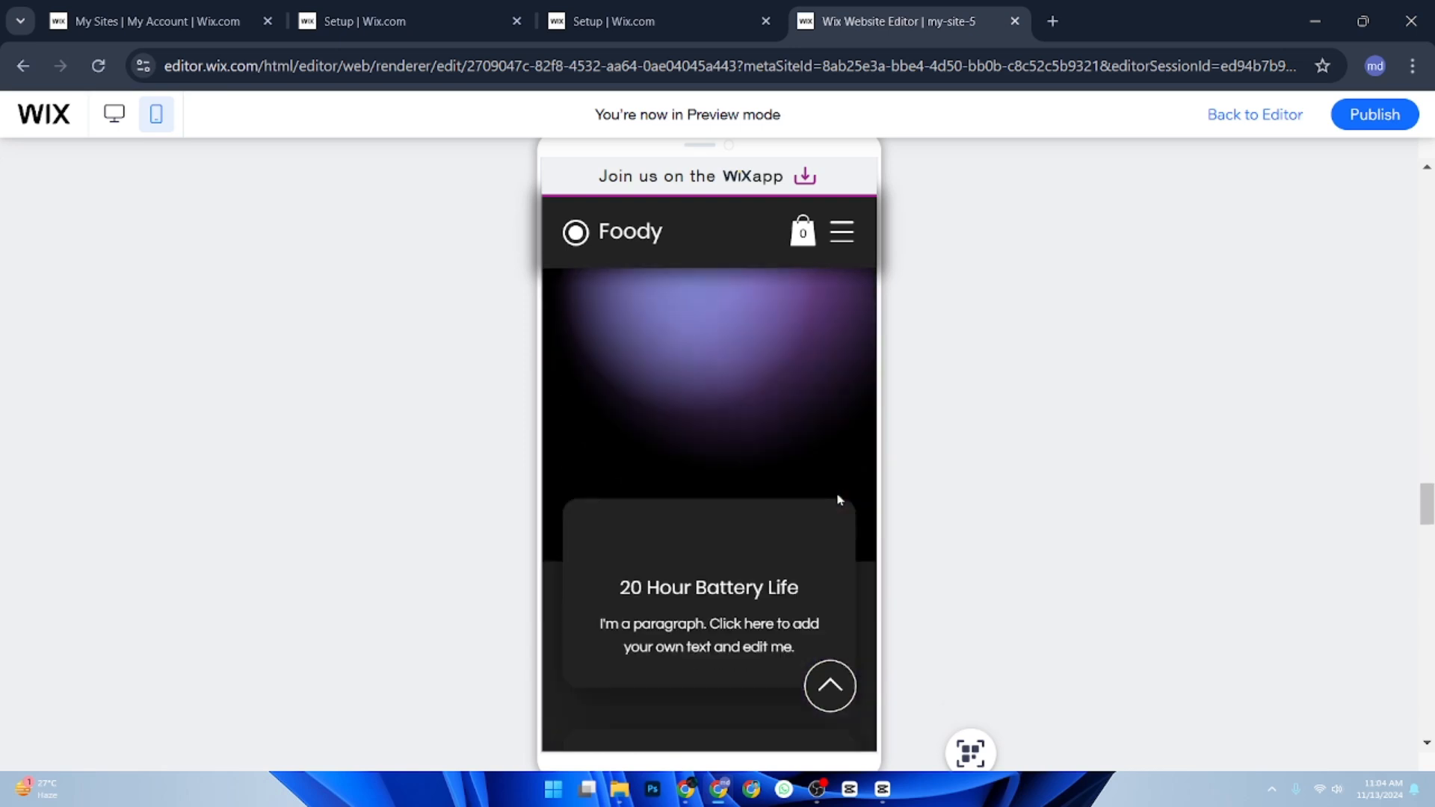
pyautogui.scroll(-12, 838, 499)
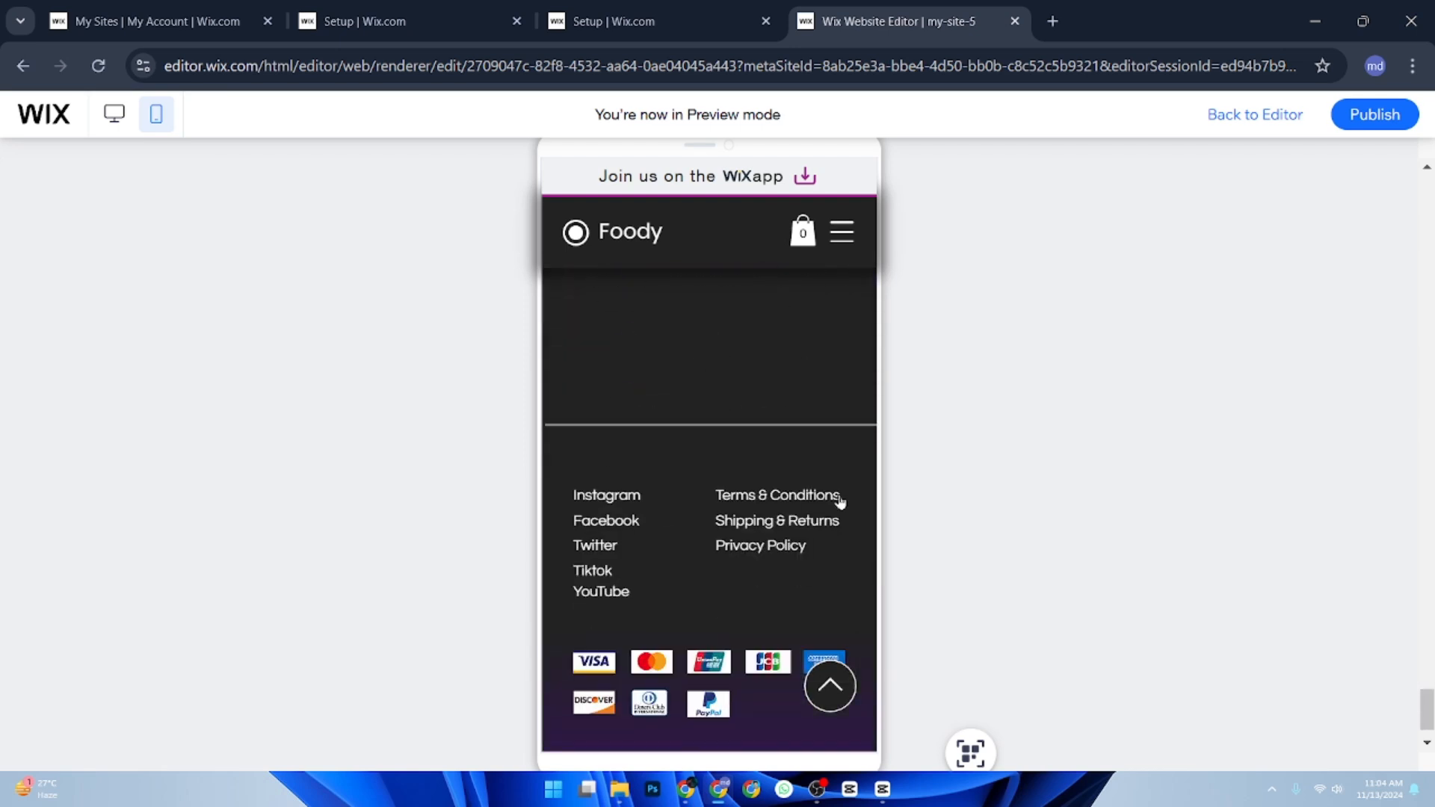
pyautogui.scroll(10, 842, 501)
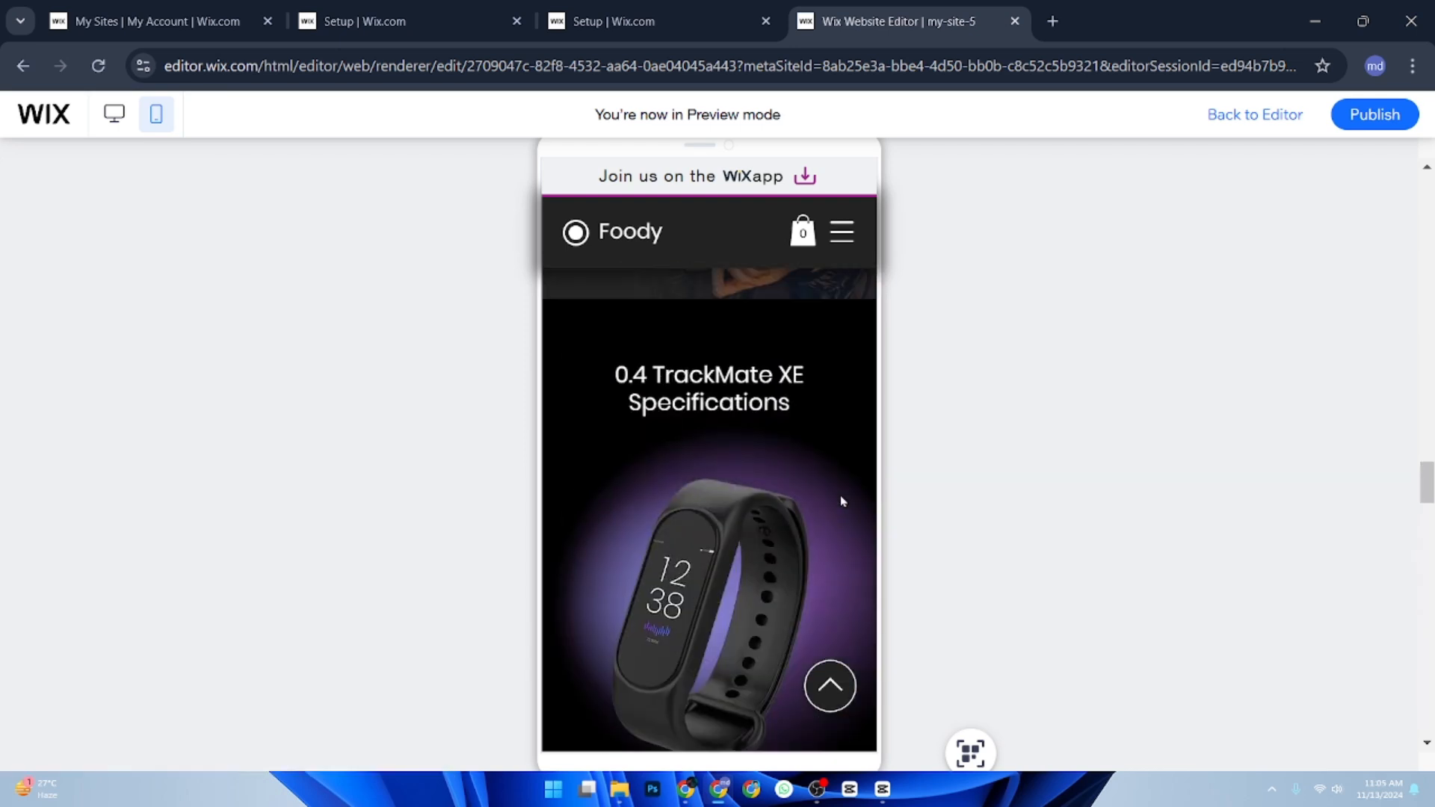